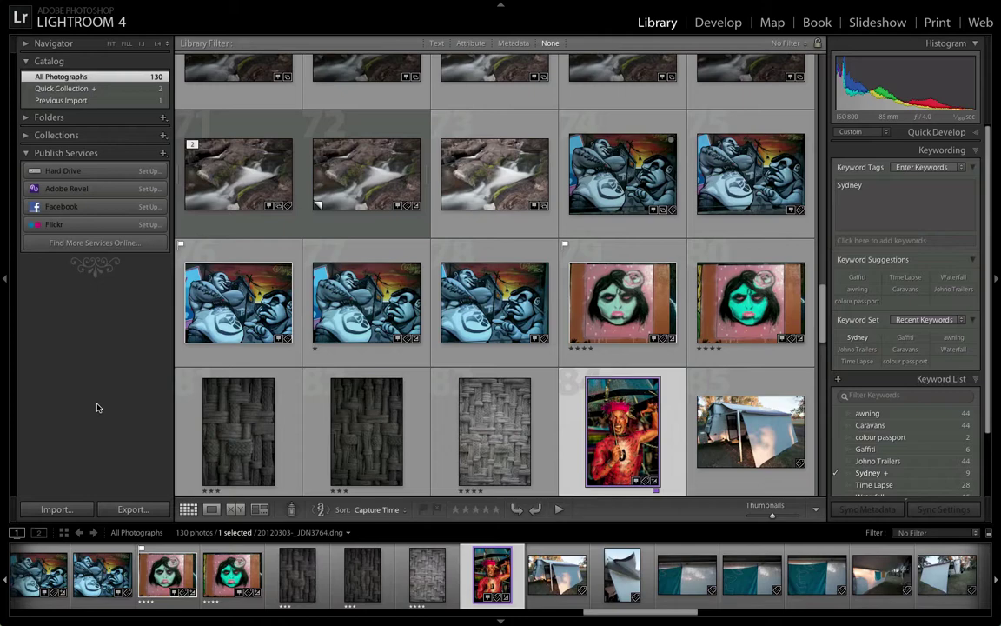
{"action": "key", "text": "super+shift+i"}
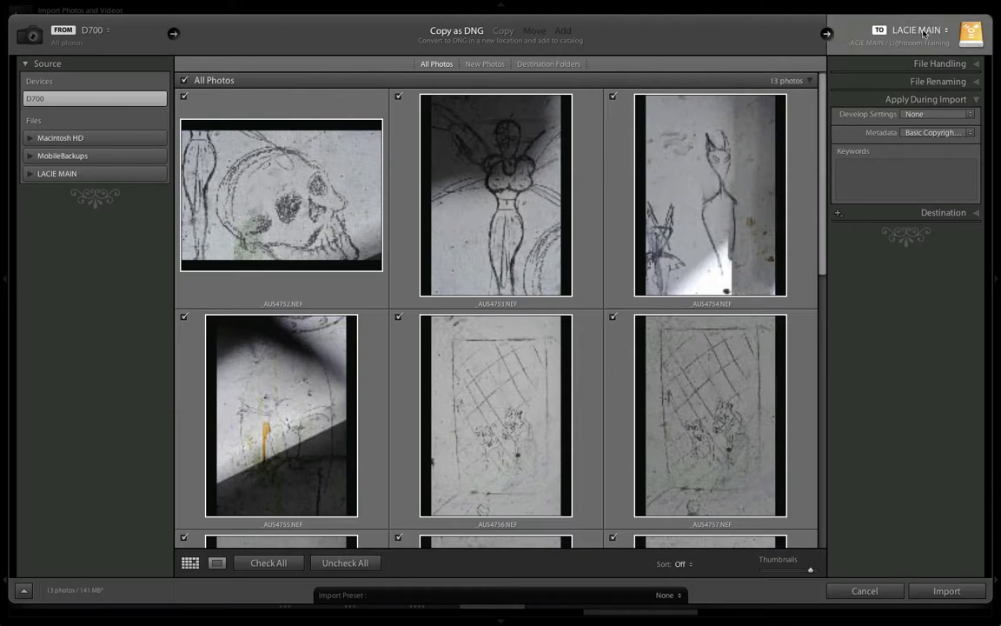
{"action": "left_click", "coordinate": [975, 66]}
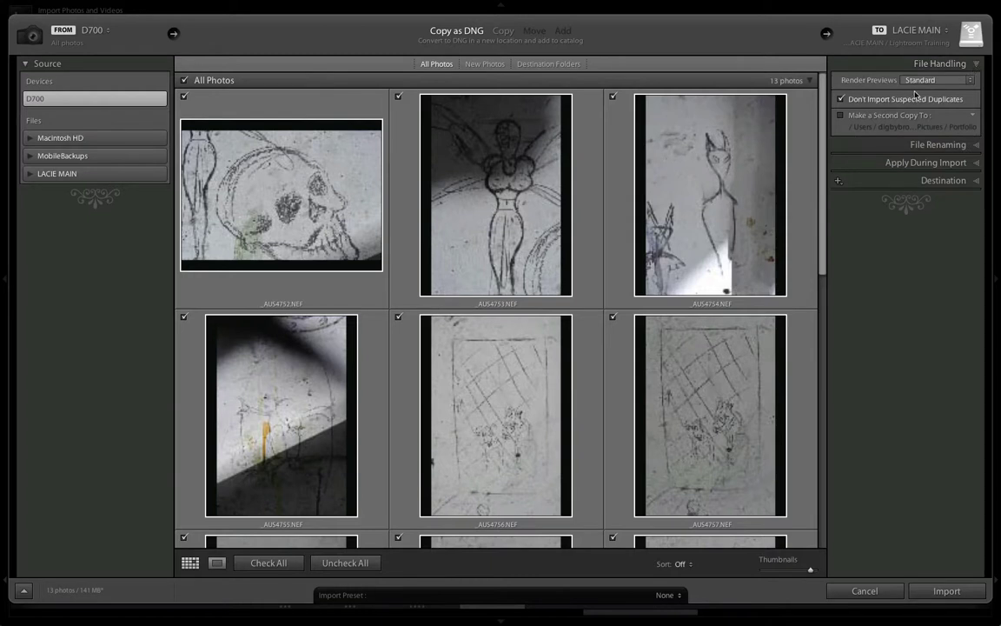
{"action": "left_click", "coordinate": [976, 67]}
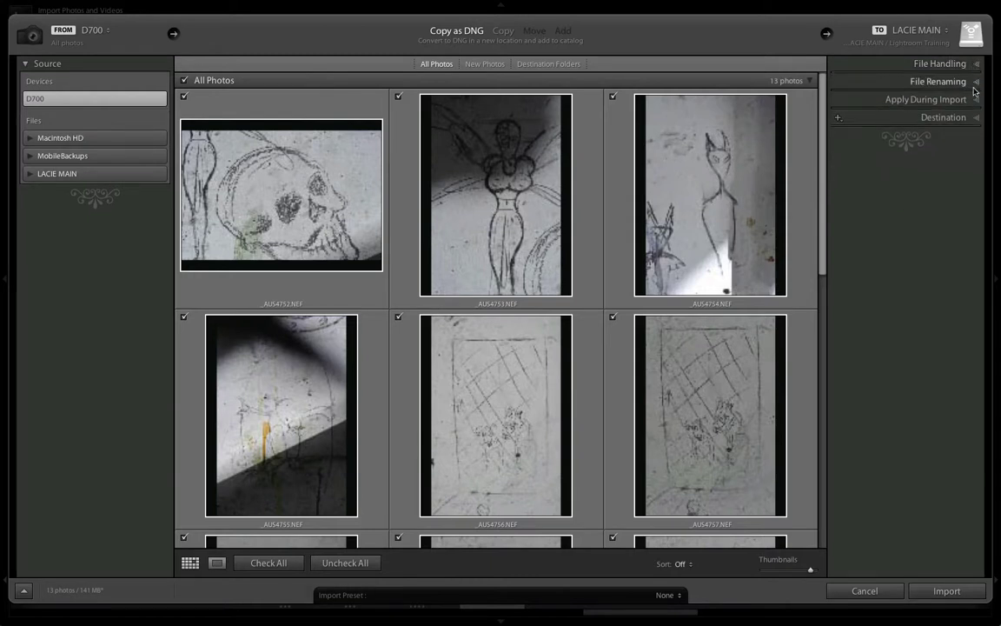
{"action": "left_click", "coordinate": [975, 83]}
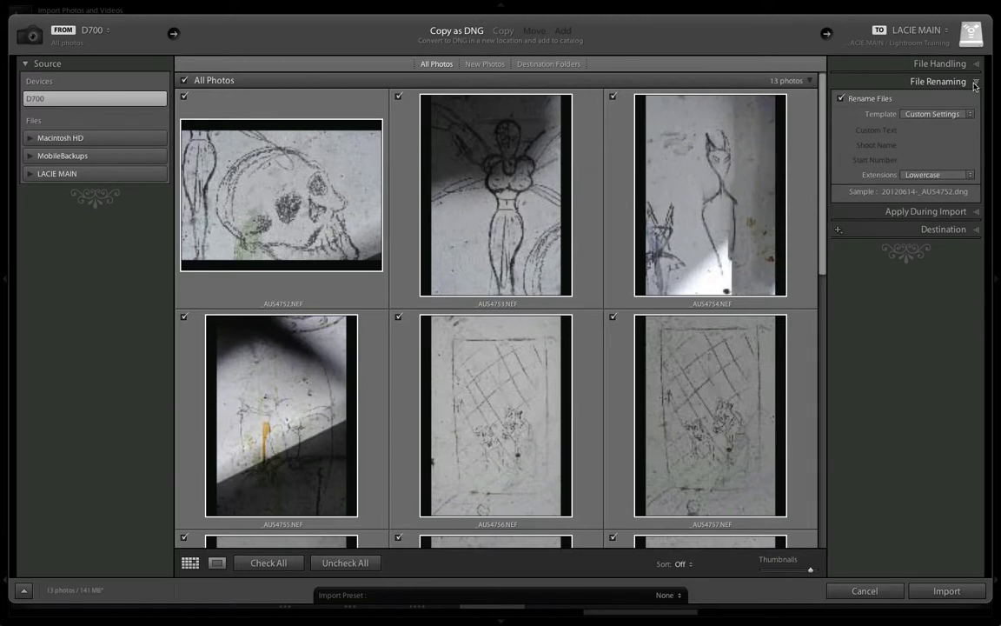
{"action": "left_click", "coordinate": [975, 83]}
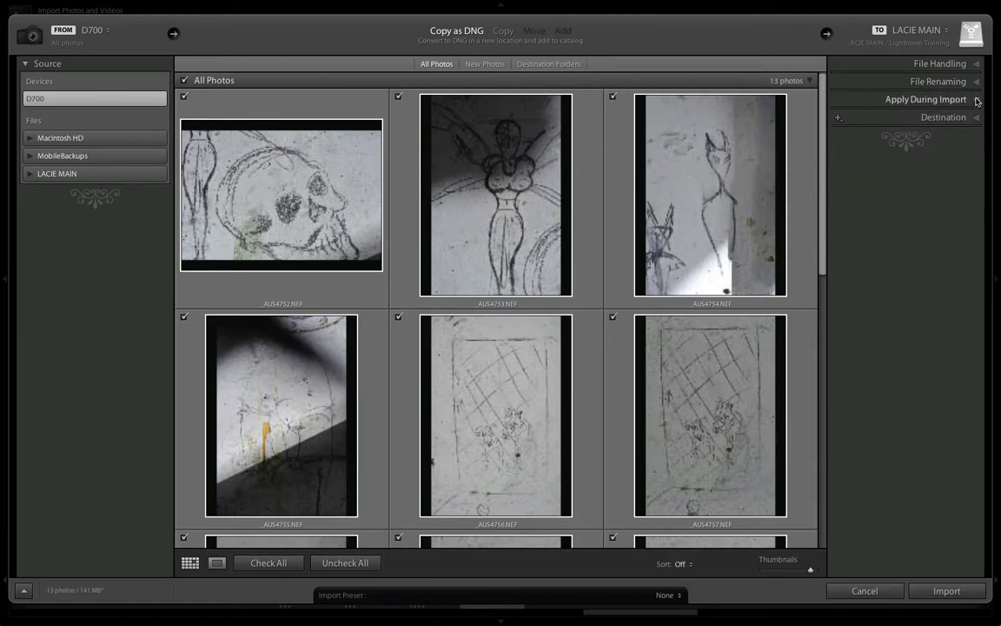
{"action": "left_click", "coordinate": [976, 100]}
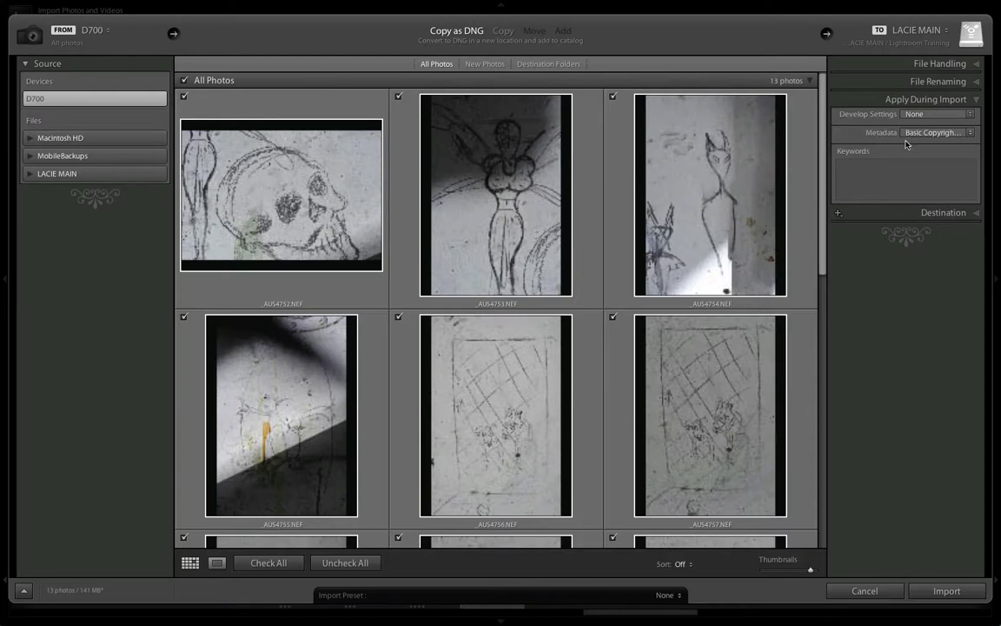
Enter the keywords TAFE, Tamworth, Drawings and confirm the Lightroom Training 2012-06-14 destination folder
{"action": "left_click", "coordinate": [863, 171]}
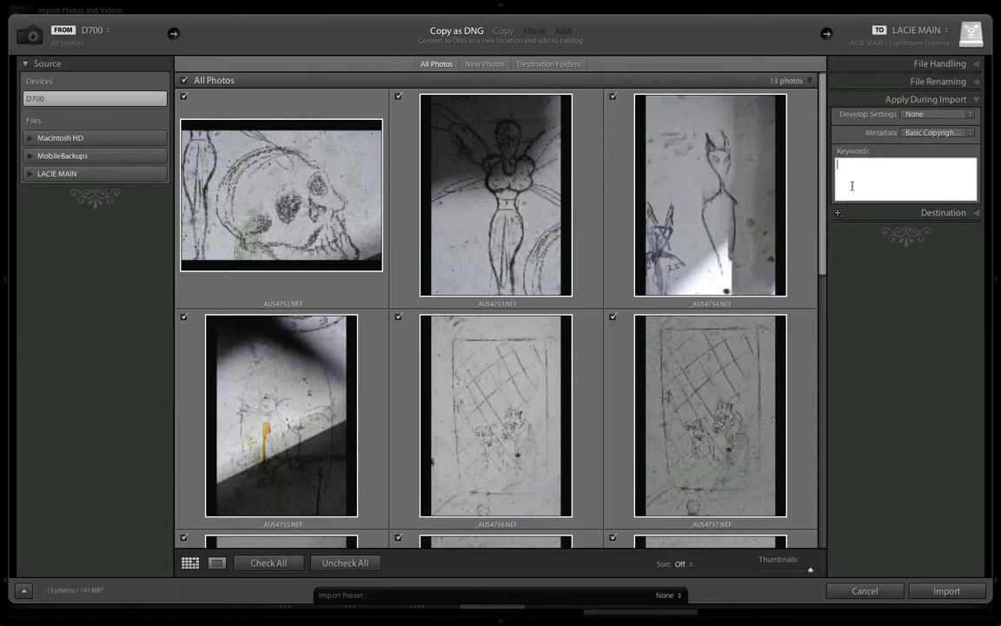
{"action": "type", "text": "TAFE, Tamworth, Drawings"}
{"action": "left_click", "coordinate": [972, 100]}
{"action": "left_click", "coordinate": [971, 118]}
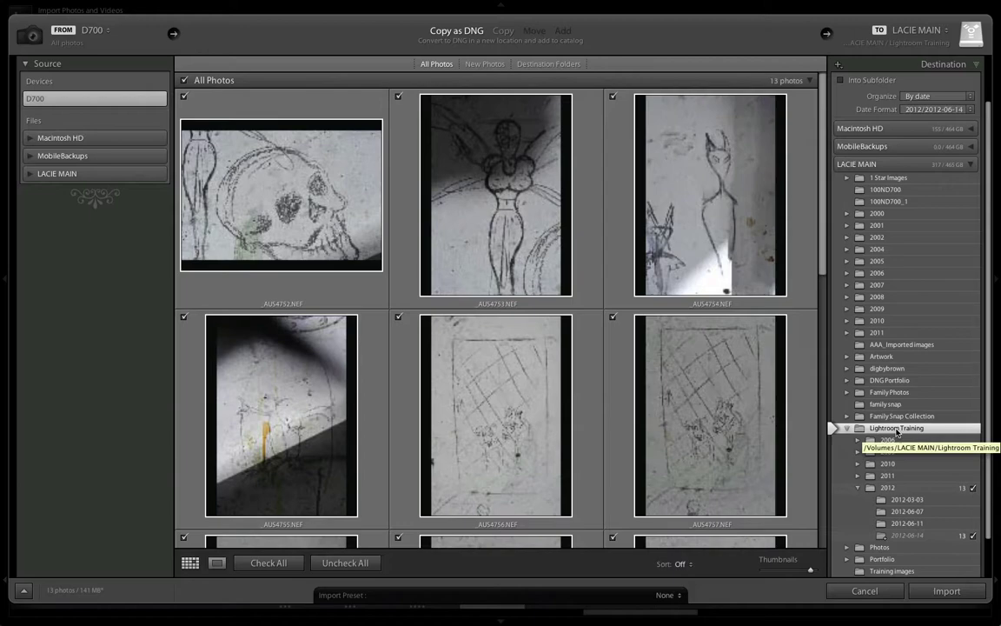
Import the 13 drawing photos, viewing All Photographs and then Current Import as they arrive
{"action": "left_click", "coordinate": [930, 592]}
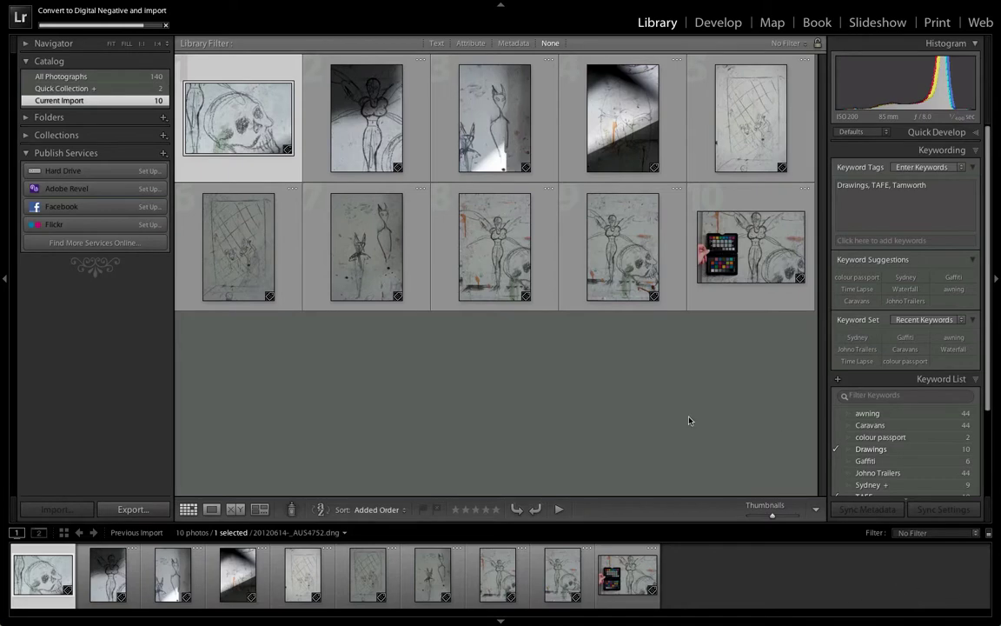
{"action": "left_click", "coordinate": [77, 77]}
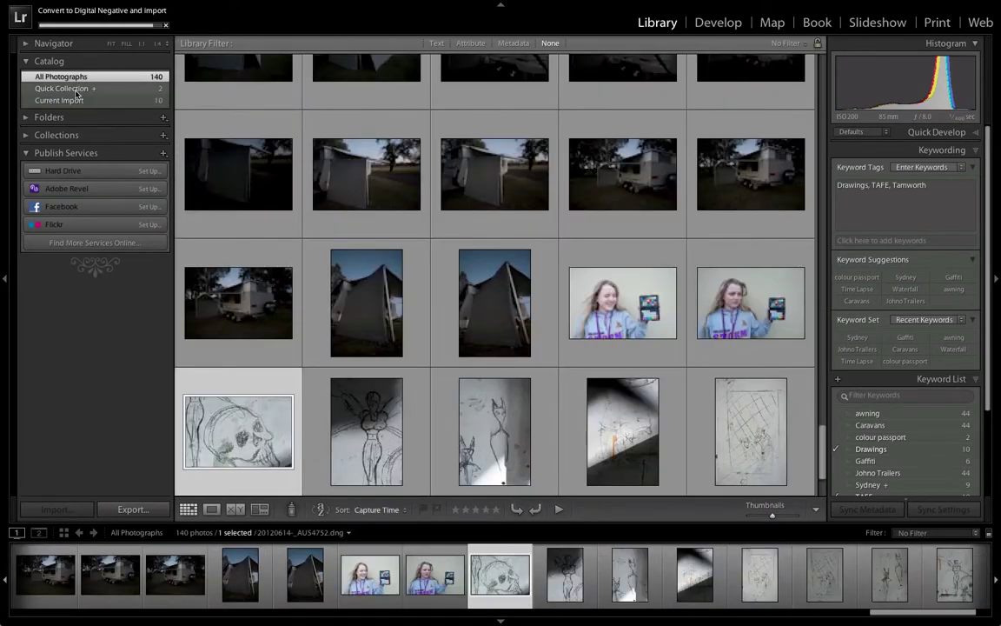
{"action": "left_click", "coordinate": [72, 101]}
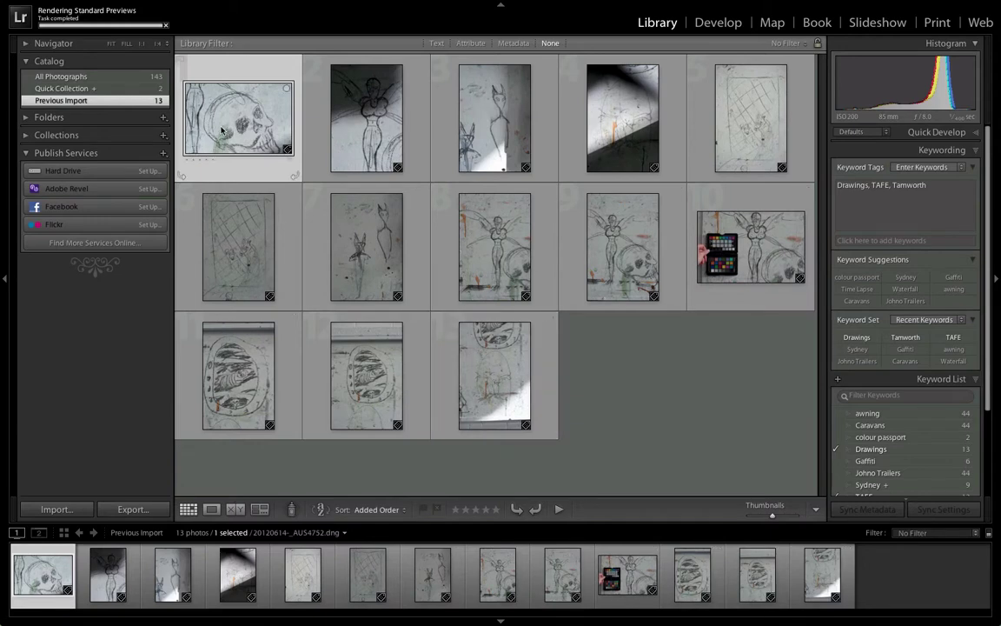
In Loupe view, pick the skull (3 stars) and winged figure (2 stars); reject the cat and half-shadowed drawings (1 star)
{"action": "left_click", "coordinate": [211, 510]}
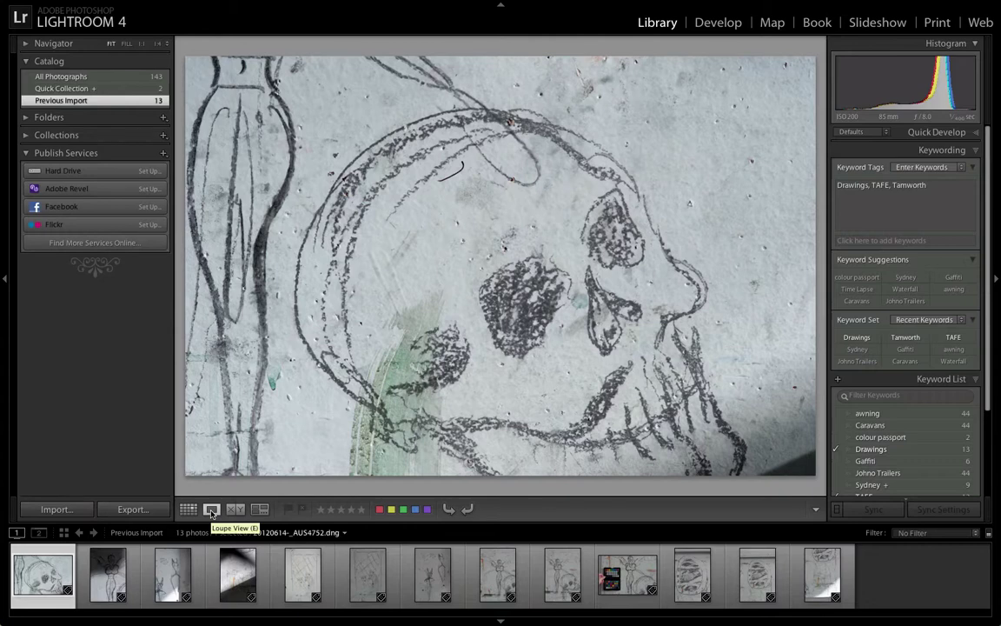
{"action": "key", "text": "p"}
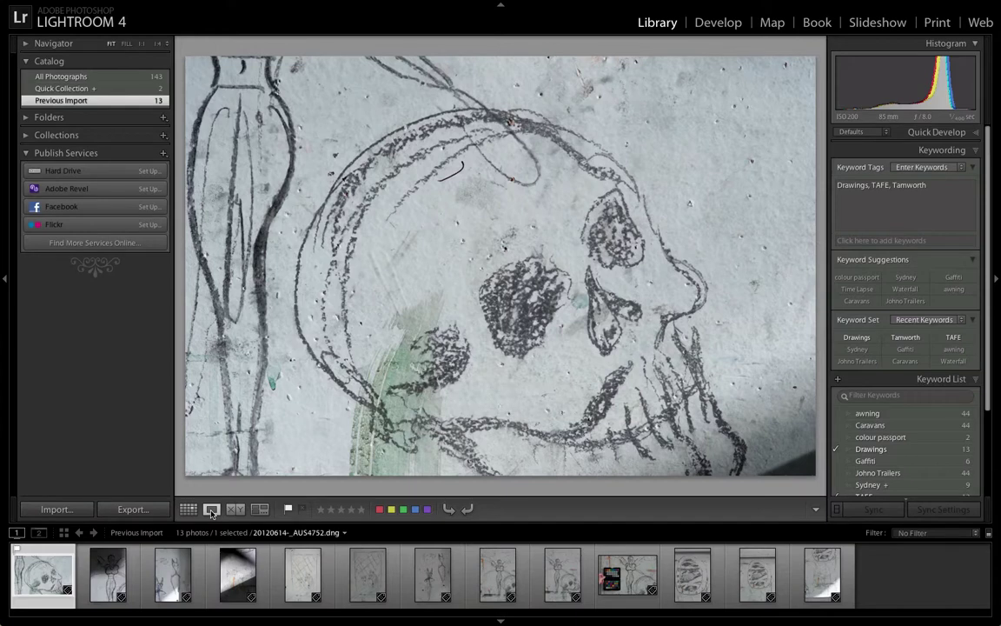
{"action": "key", "text": "3"}
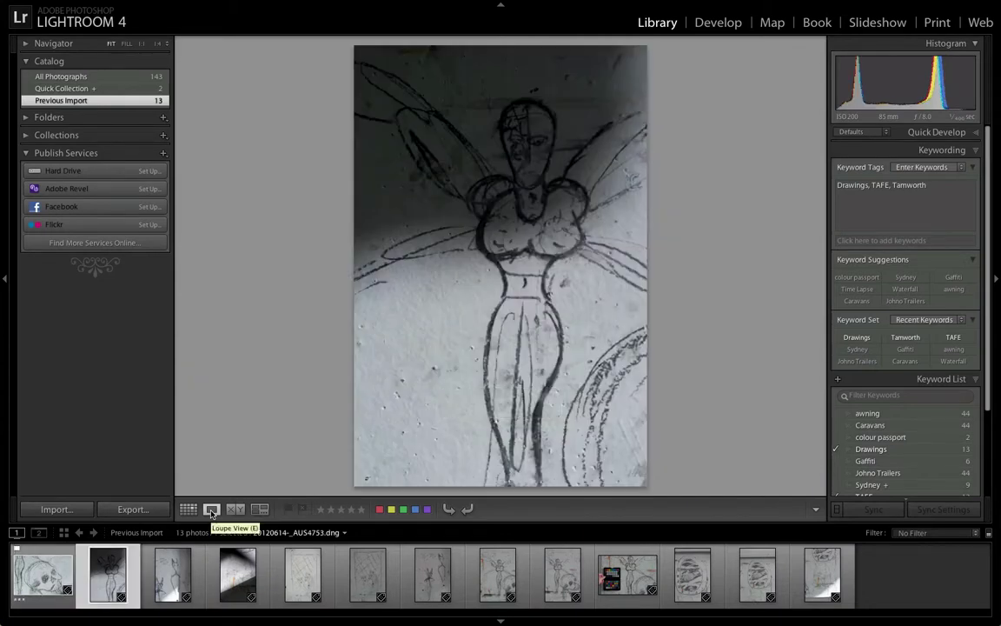
{"action": "key", "text": "p"}
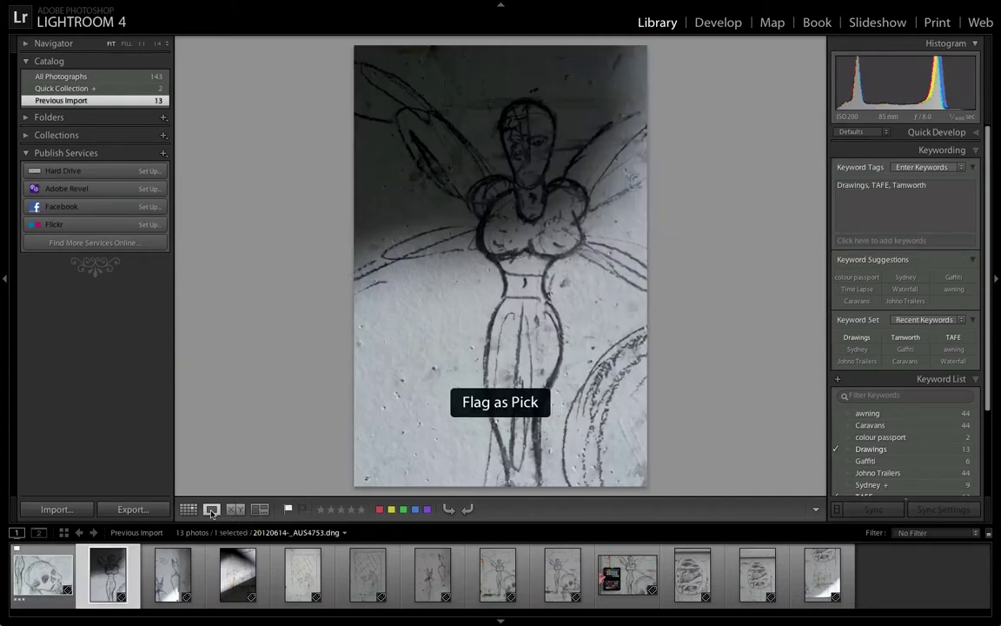
{"action": "key", "text": "2"}
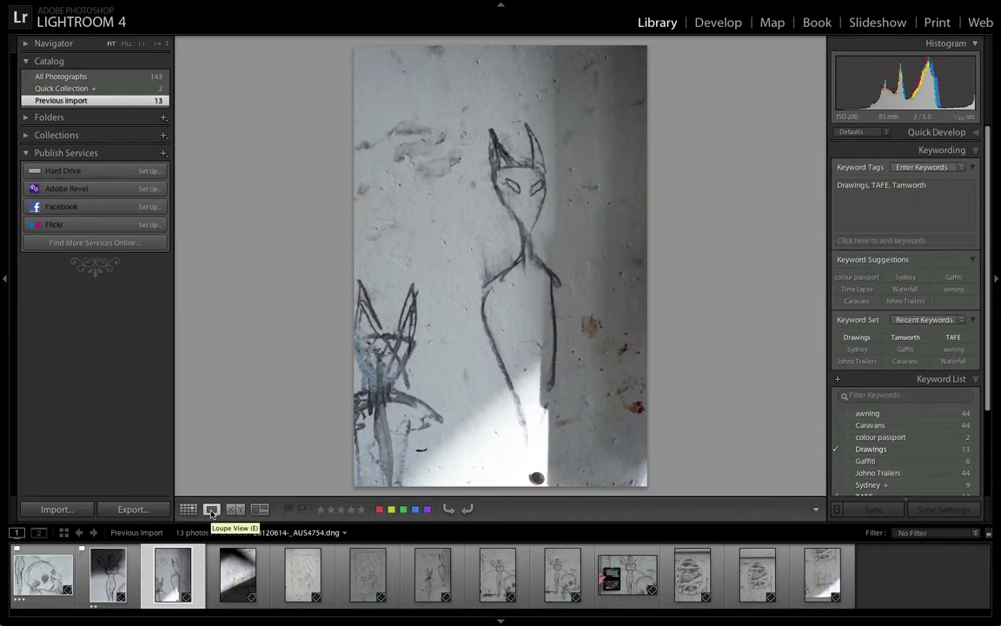
{"action": "key", "text": "x"}
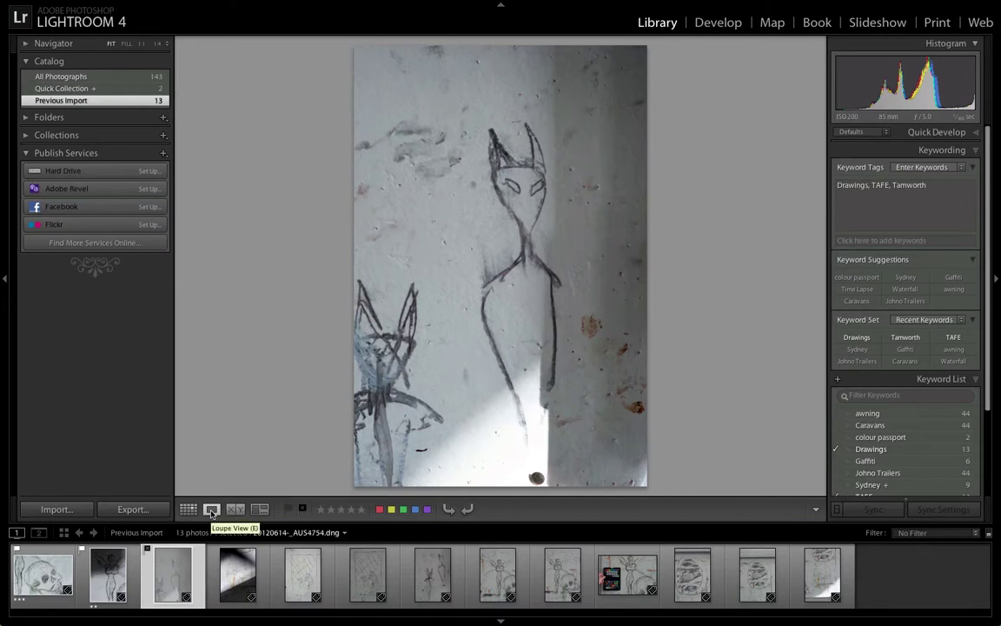
{"action": "key", "text": "1"}
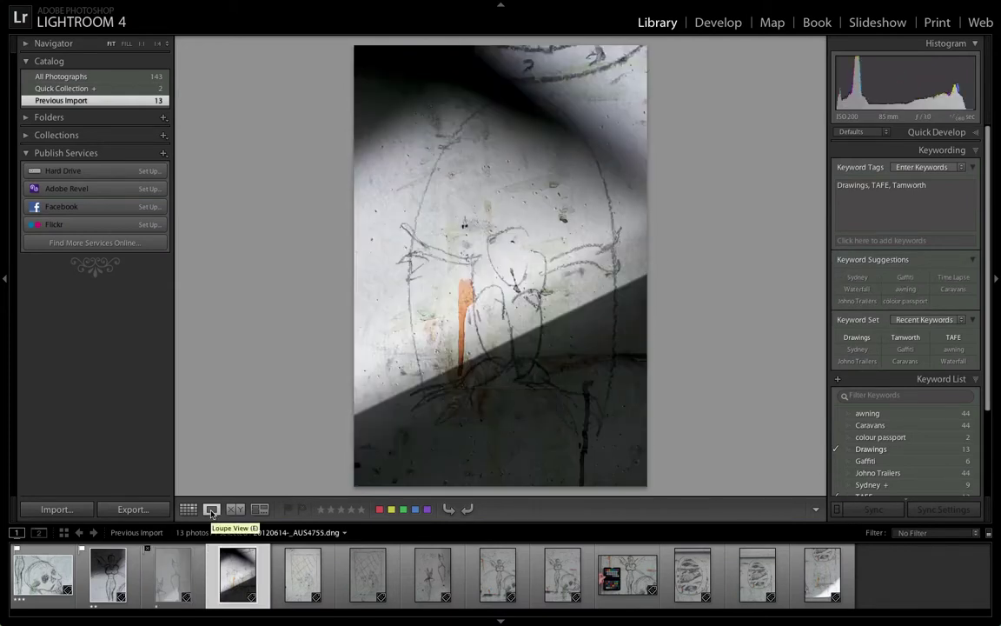
{"action": "key", "text": "x"}
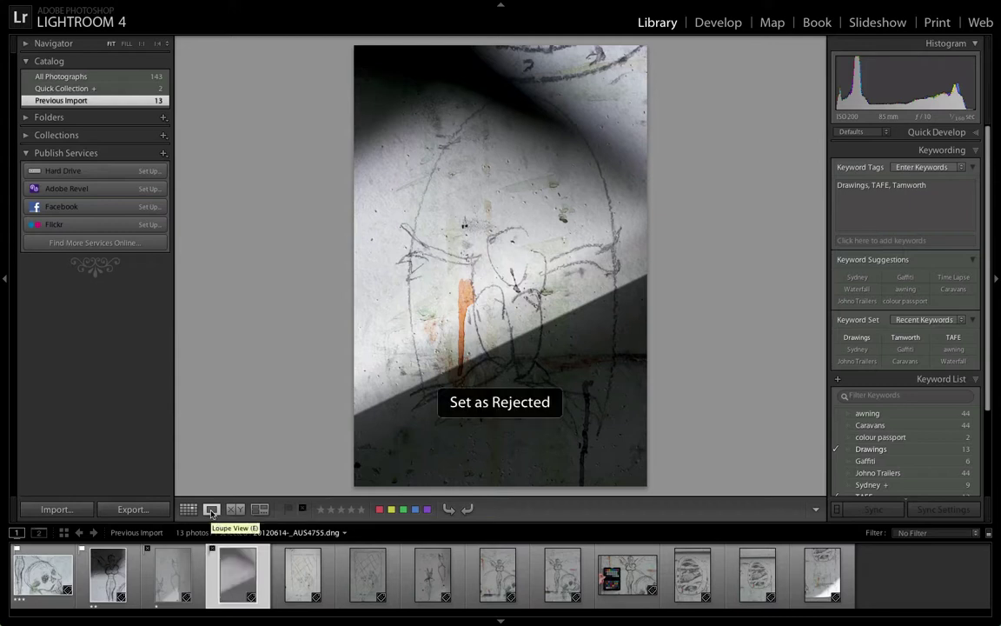
{"action": "key", "text": "1"}
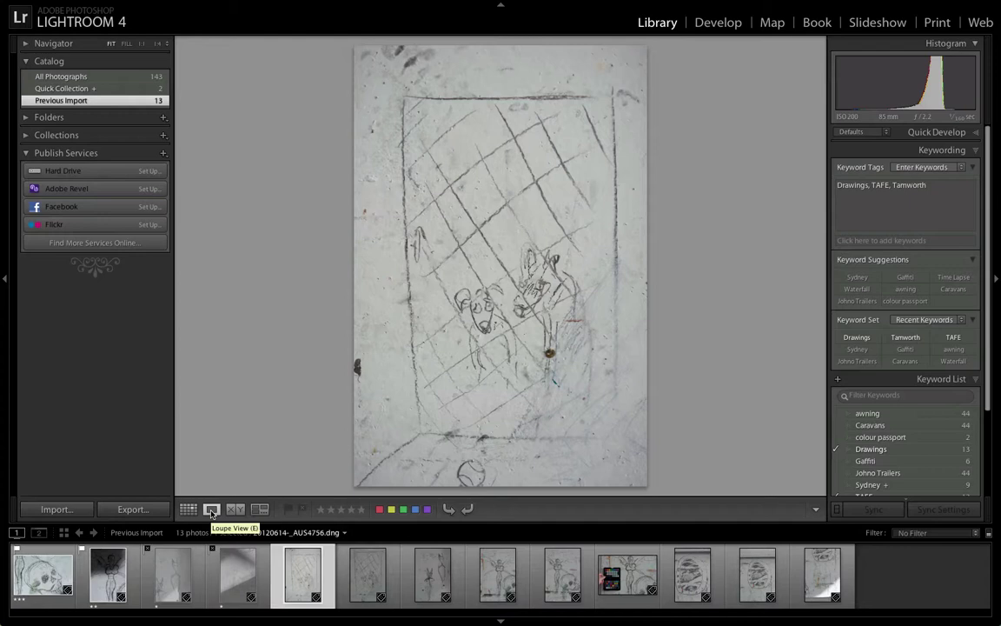
Give both grid drawings and the oval fish 2 stars, pick the second grid, and reject the last drawing
{"action": "key", "text": "2"}
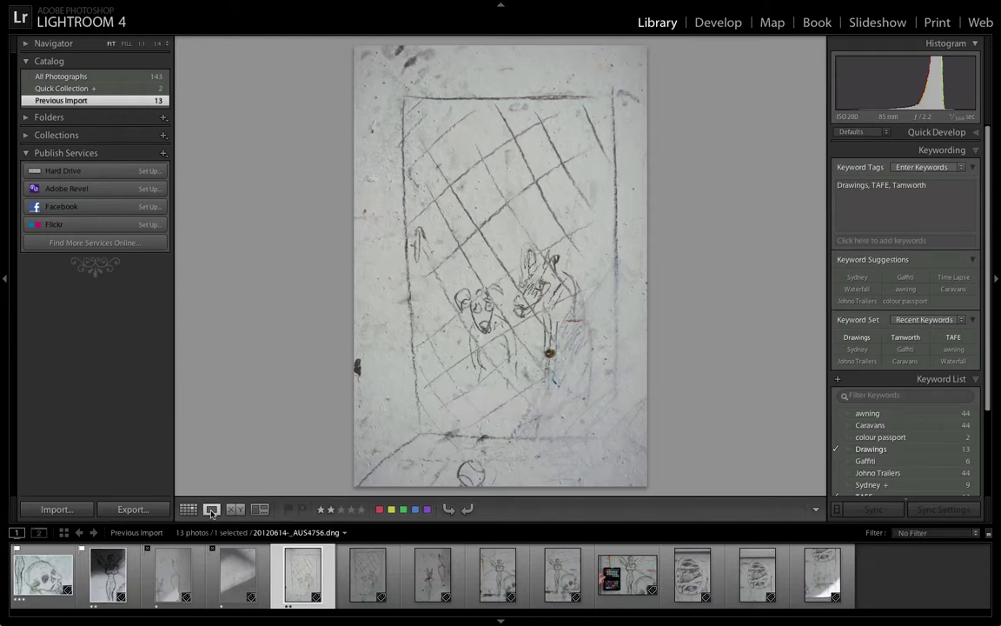
{"action": "key", "text": "Right"}
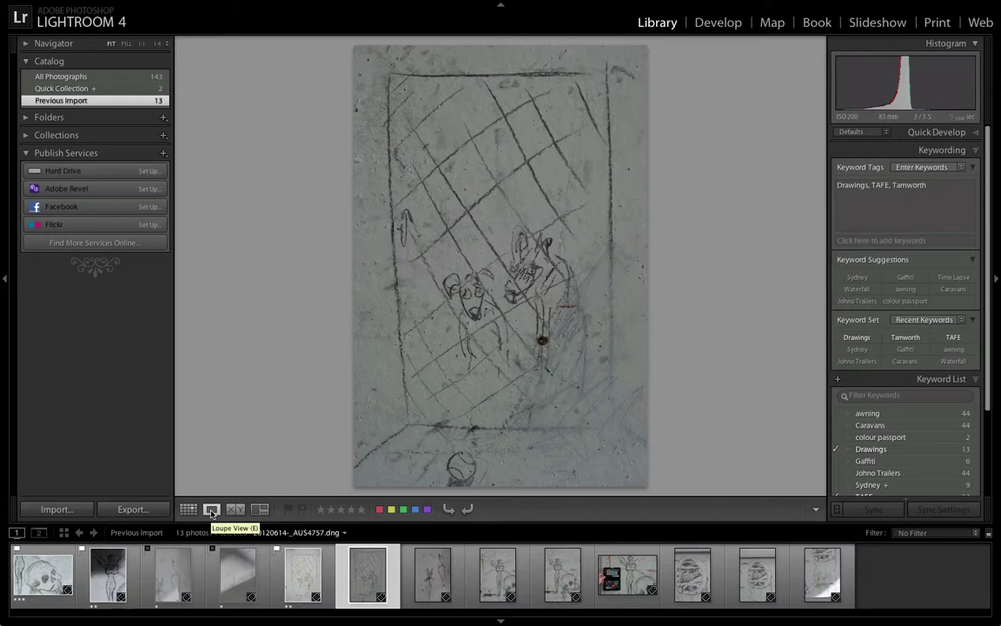
{"action": "key", "text": "p"}
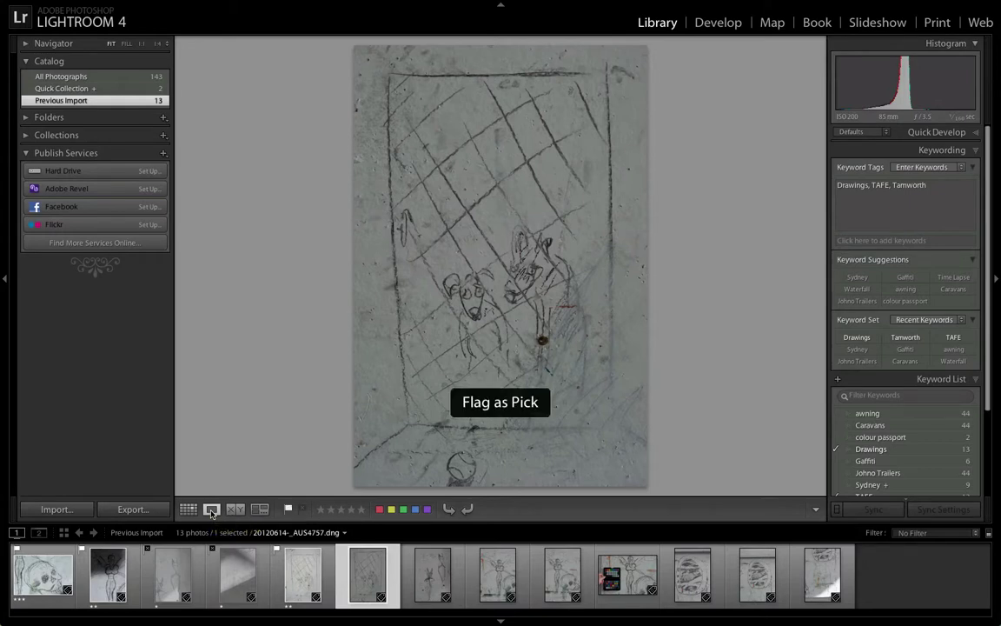
{"action": "key", "text": "2"}
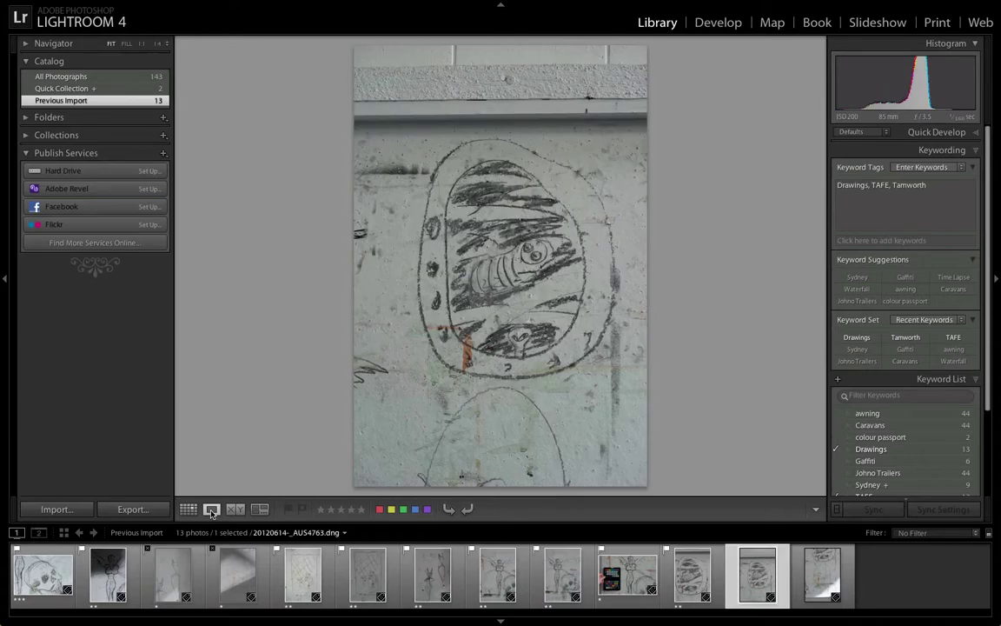
{"action": "key", "text": "2"}
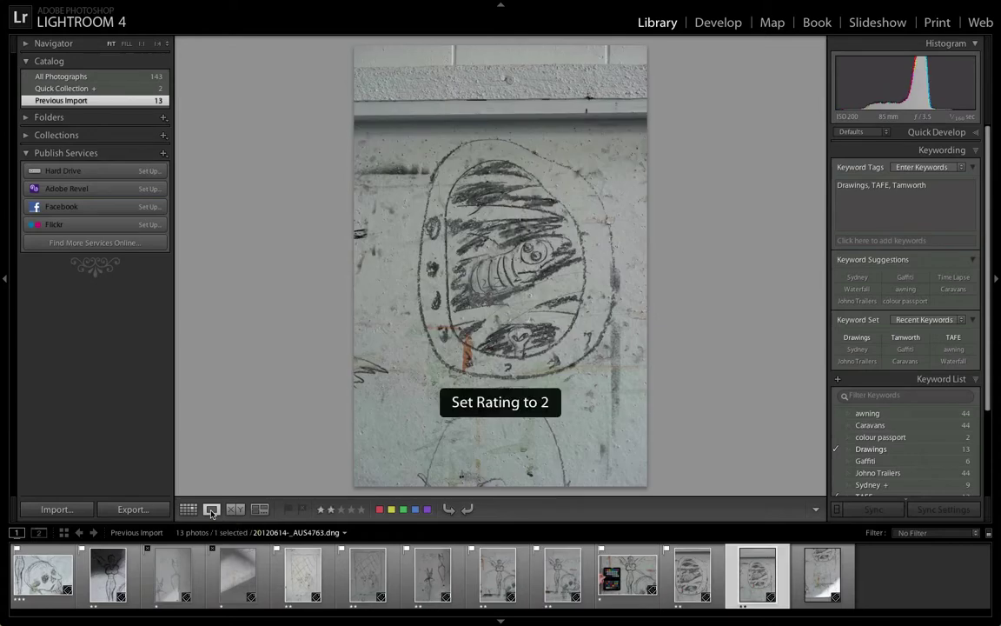
{"action": "key", "text": "Right"}
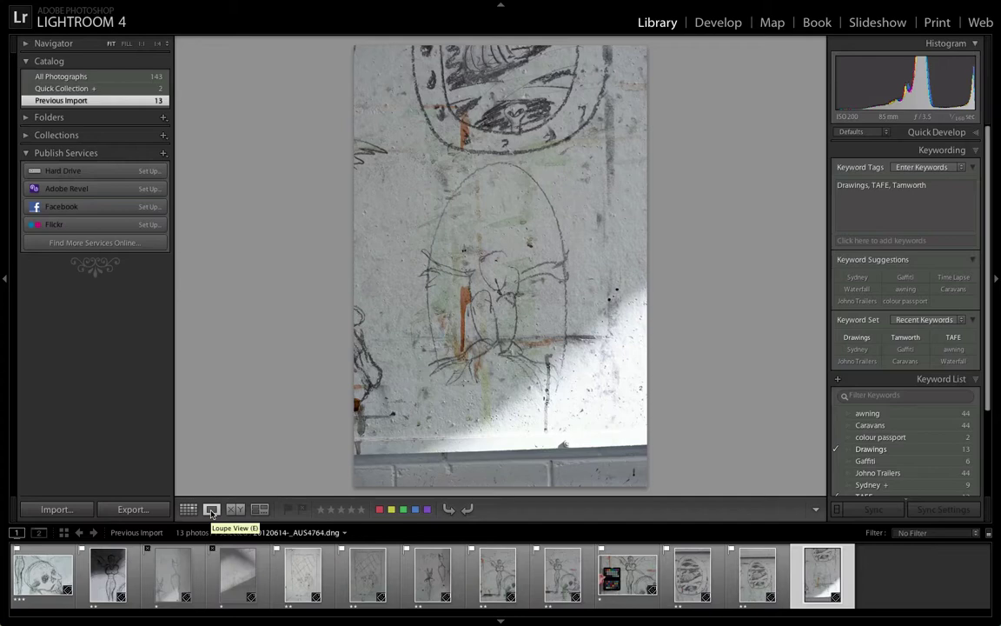
{"action": "key", "text": "x"}
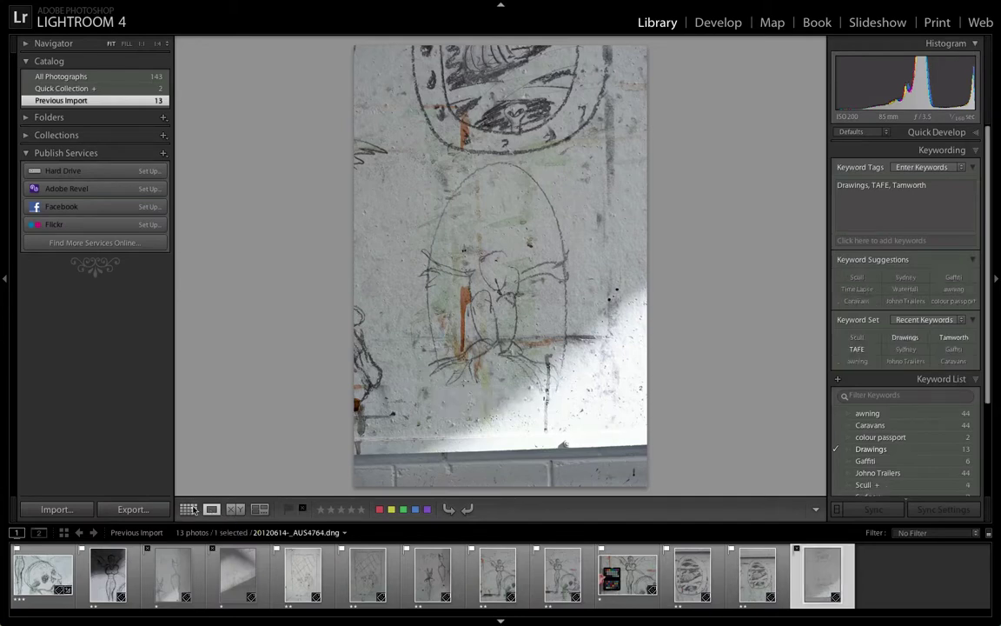
Filter the grid to only the flagged photos with the Attribute filter, then go to Develop
{"action": "left_click", "coordinate": [189, 509]}
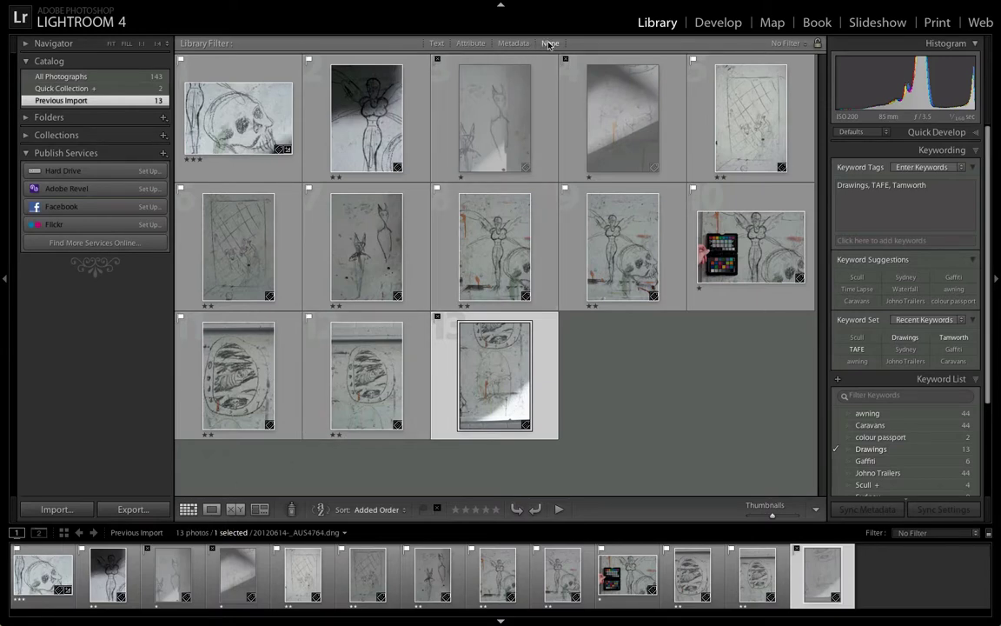
{"action": "left_click", "coordinate": [511, 44]}
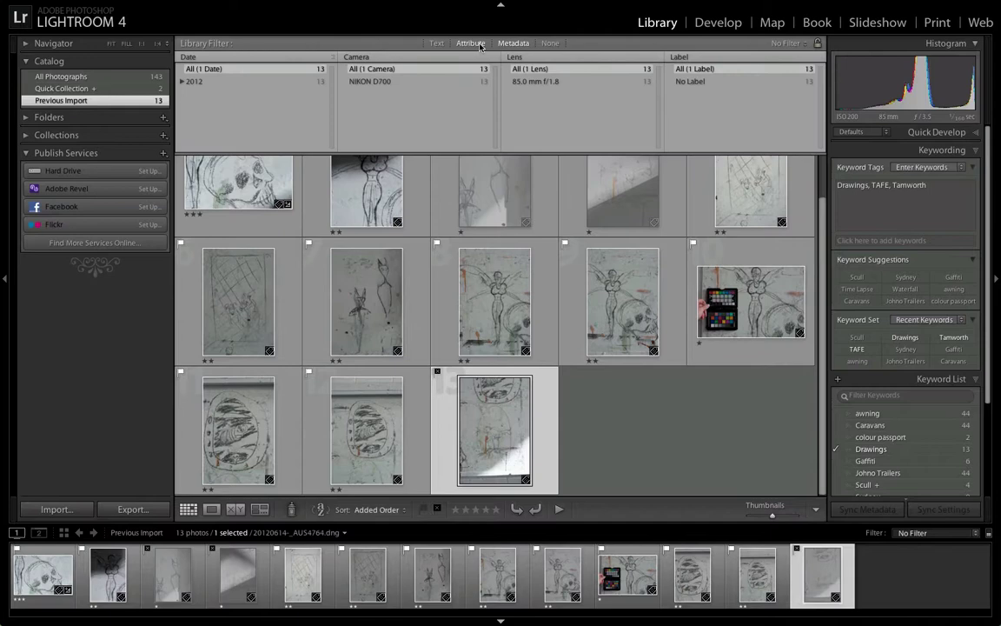
{"action": "left_click", "coordinate": [470, 43]}
{"action": "left_click", "coordinate": [507, 60]}
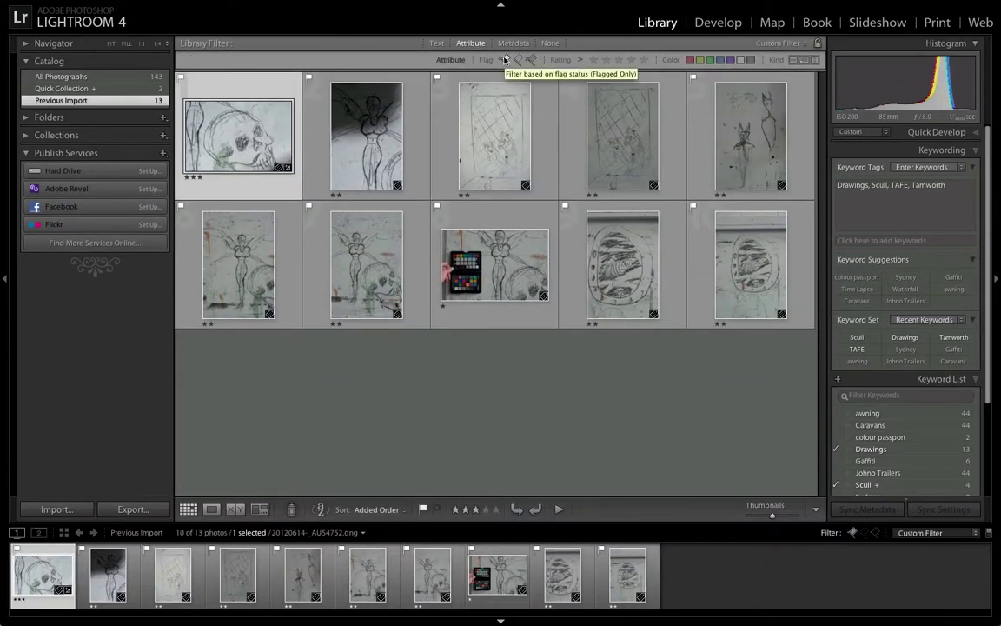
{"action": "left_click", "coordinate": [505, 59]}
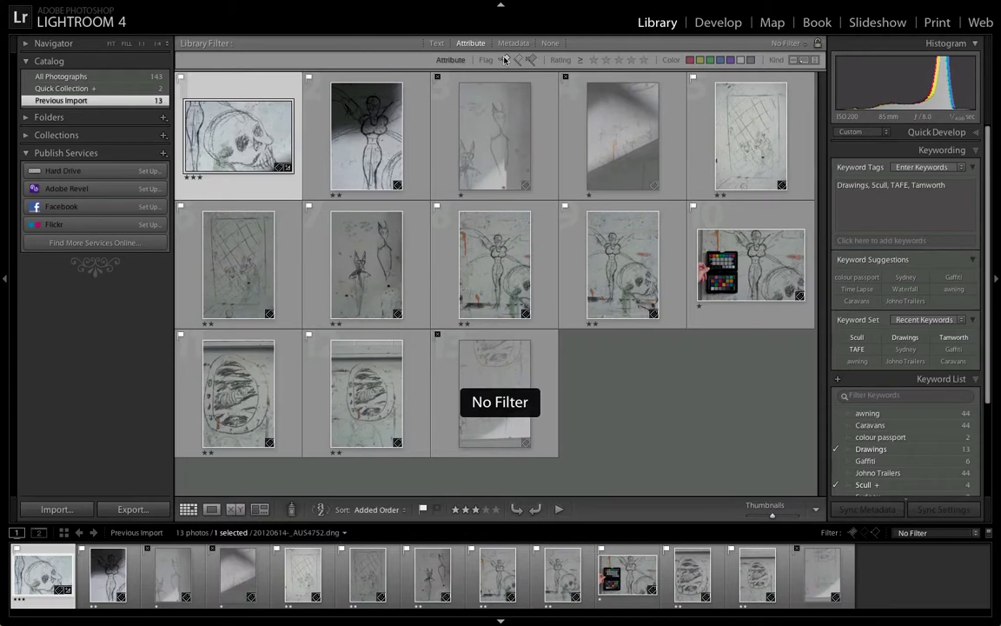
{"action": "left_click", "coordinate": [505, 59]}
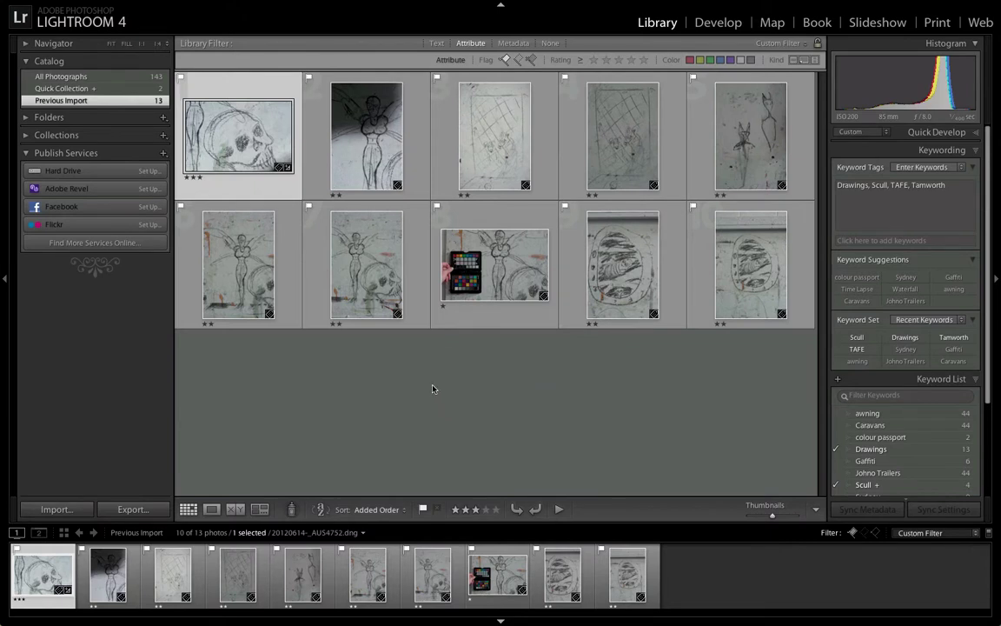
{"action": "left_click", "coordinate": [718, 23]}
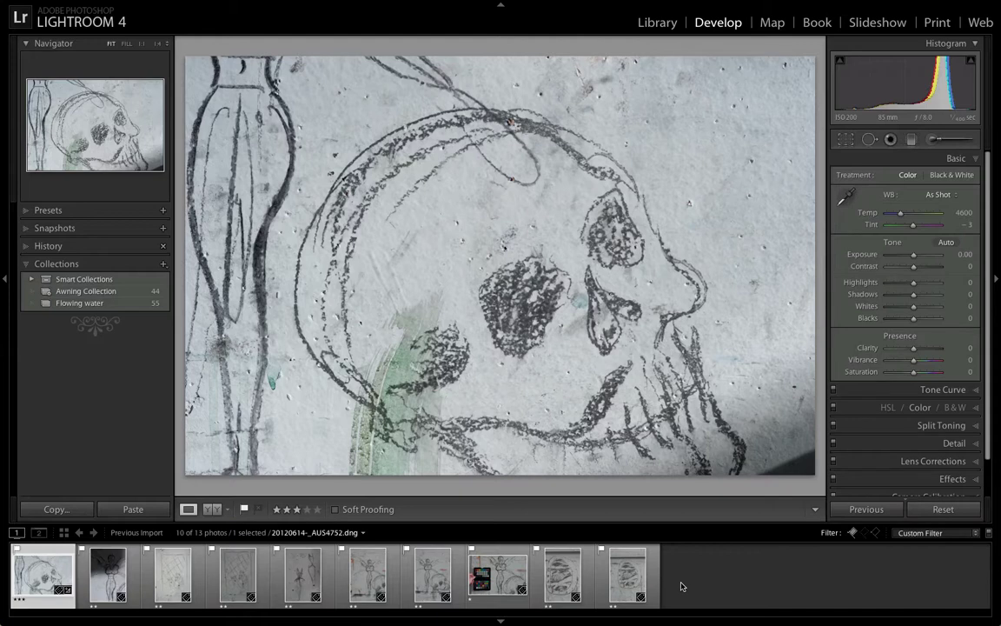
Sample the colour checker's grey patch to get Custom white balance, Temp 4850, Tint +7
{"action": "left_click", "coordinate": [500, 581]}
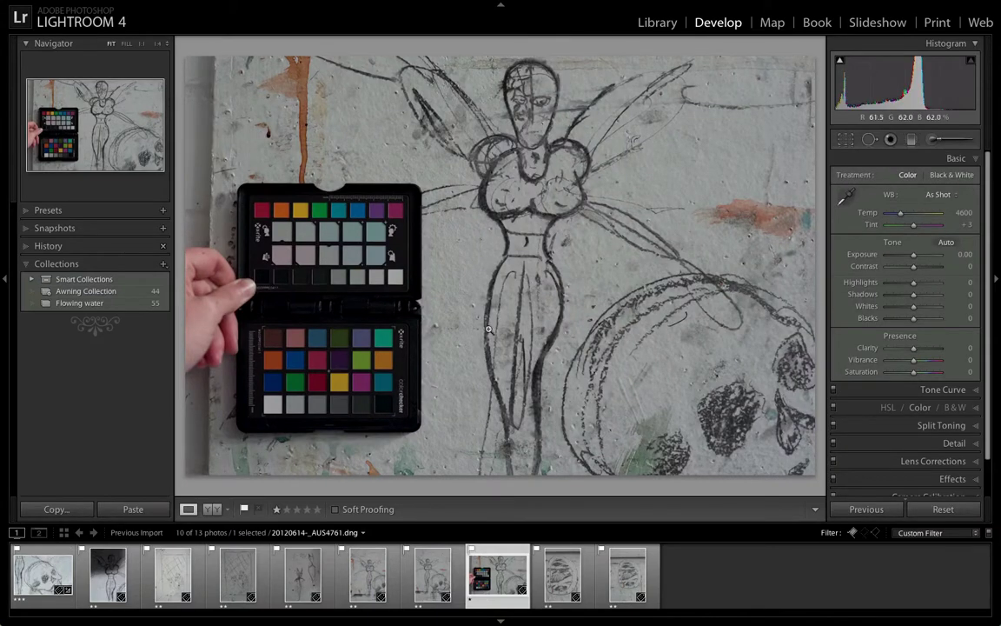
{"action": "left_click", "coordinate": [846, 196]}
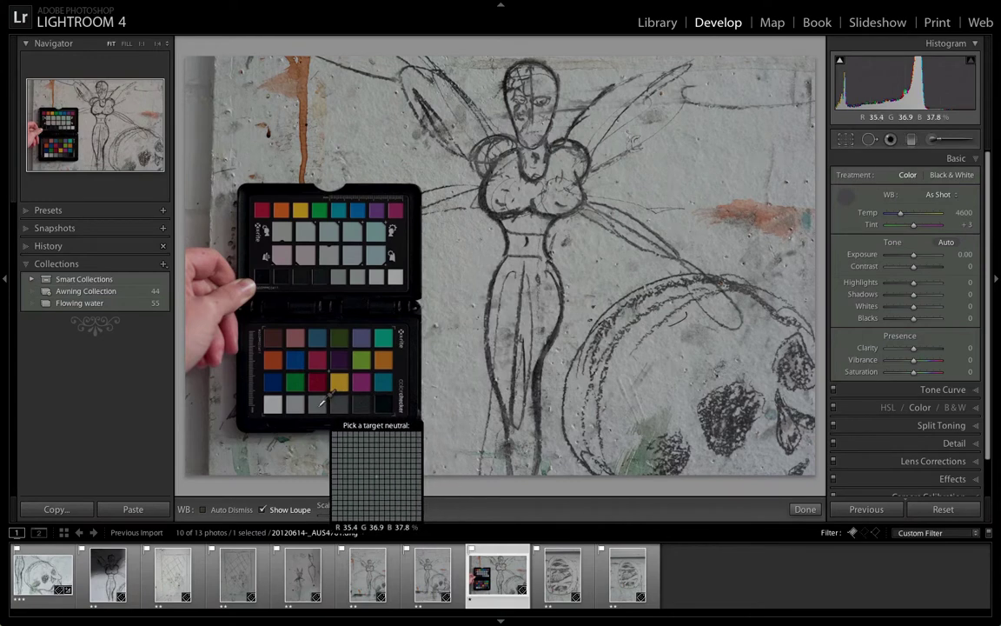
{"action": "left_click", "coordinate": [322, 402]}
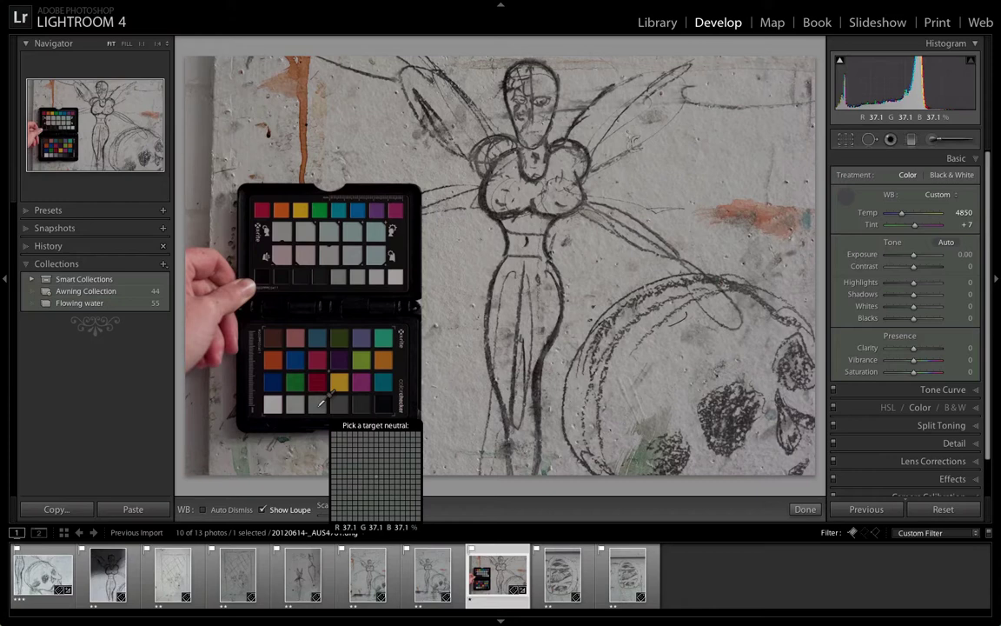
{"action": "left_click", "coordinate": [326, 405]}
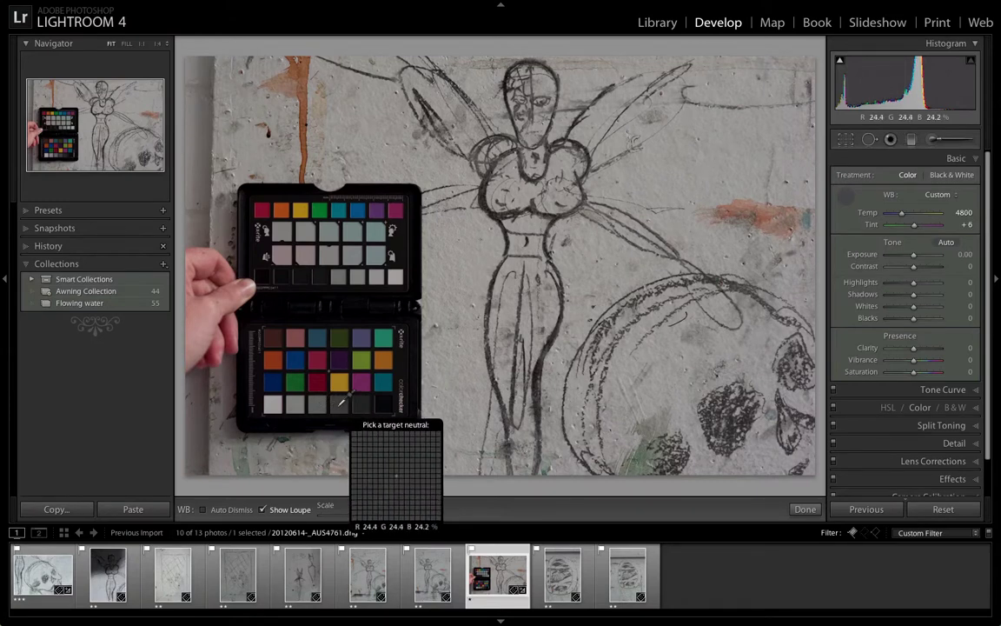
{"action": "key", "text": "ctrl+z"}
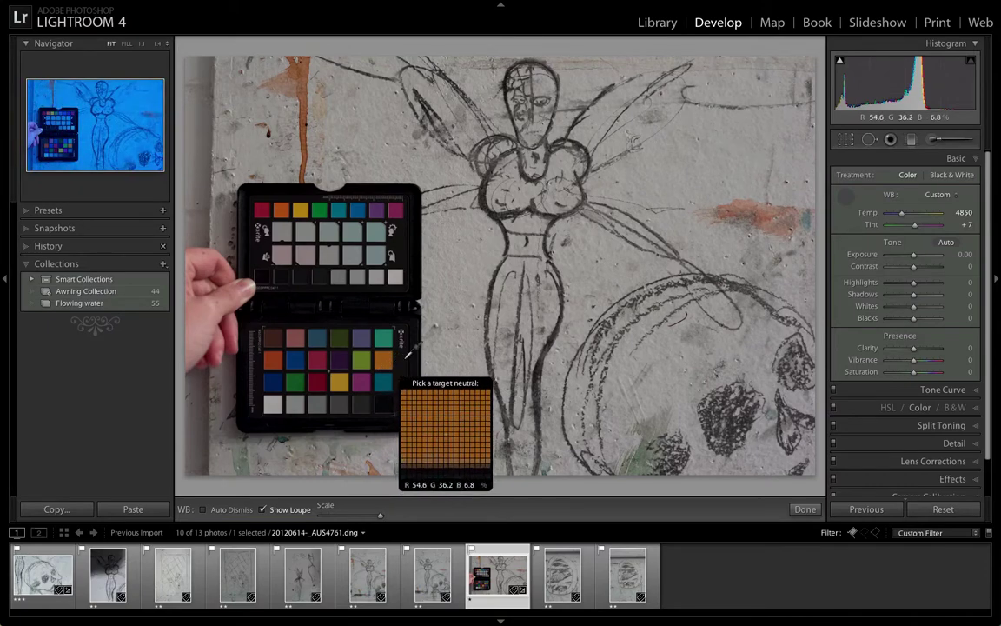
{"action": "left_click", "coordinate": [848, 195]}
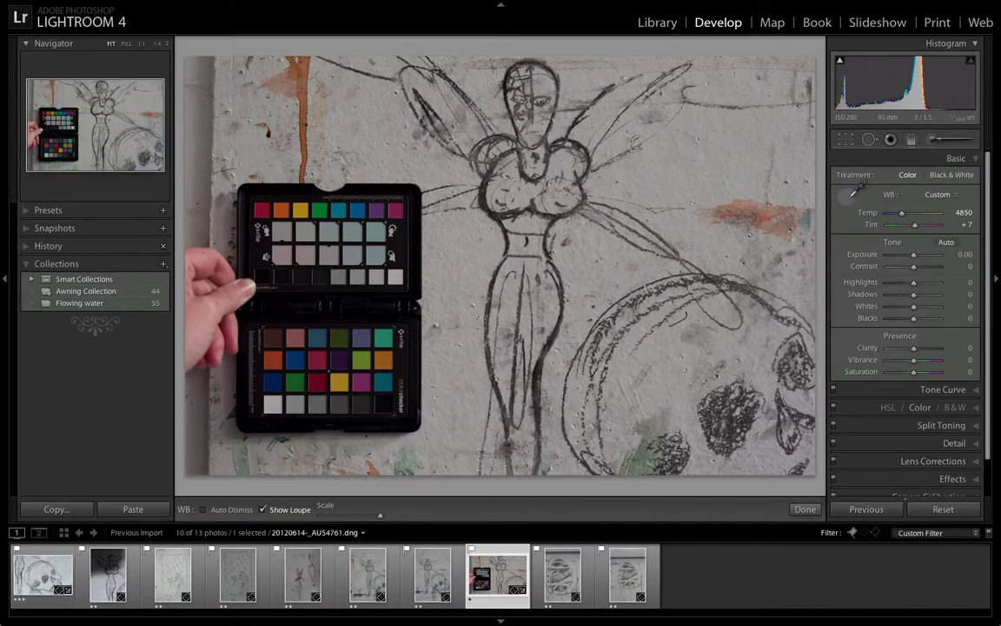
Select the filmstrip photos from the skull drawing through the colour checker
{"action": "left_click", "coordinate": [35, 561]}
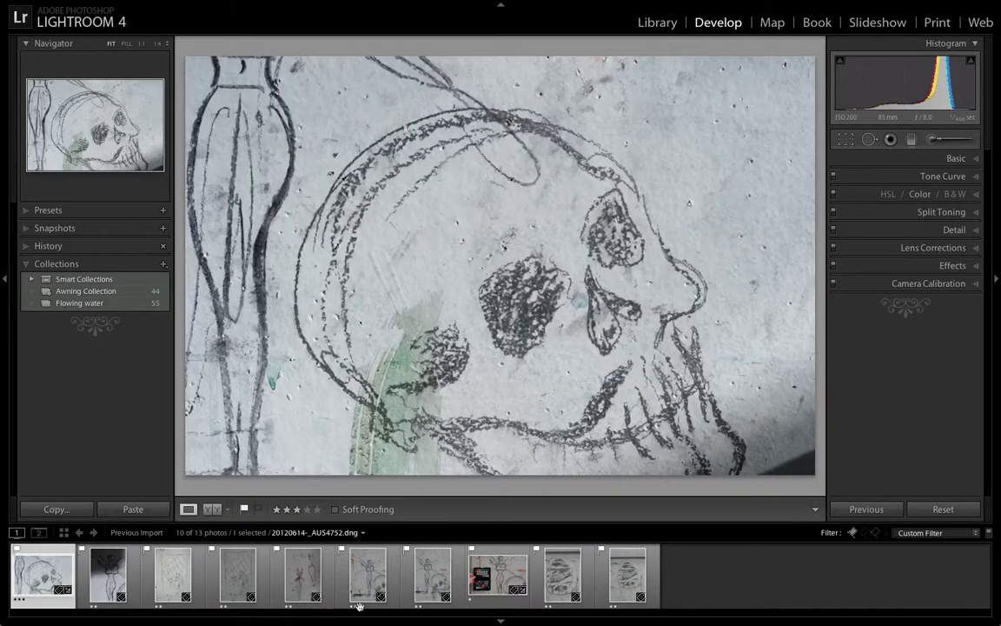
{"action": "left_click", "coordinate": [474, 587]}
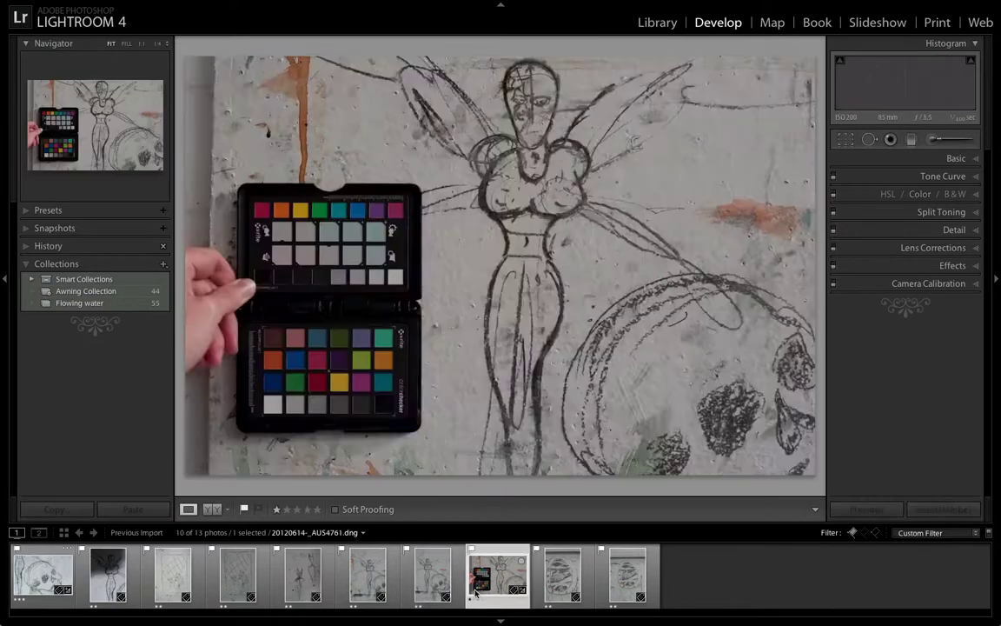
{"action": "left_click", "coordinate": [51, 584], "text": "shift"}
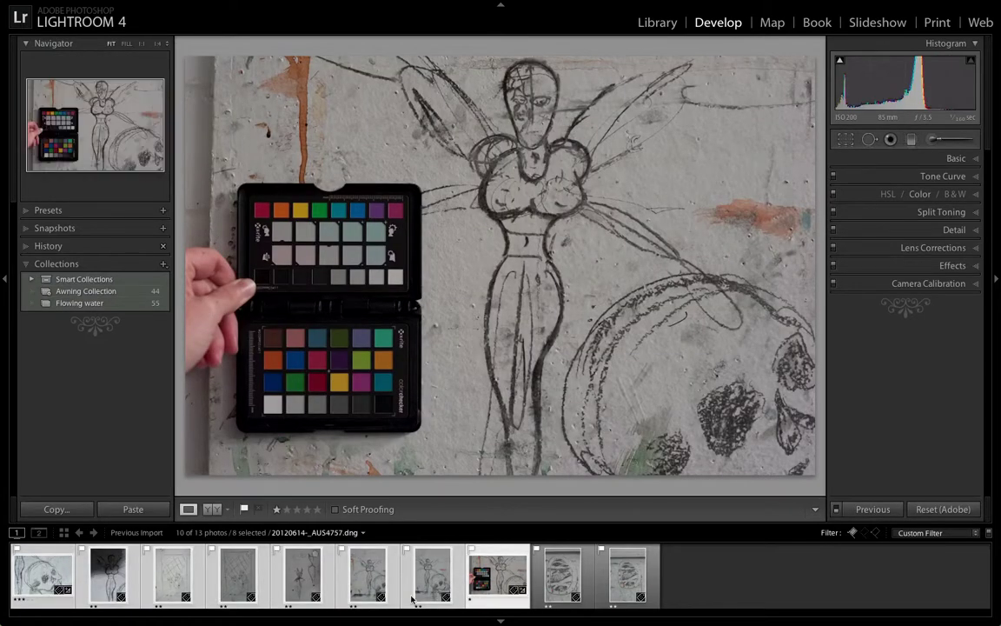
{"action": "key", "text": "ctrl"}
Add the last two photos, synchronize White Balance and Treatment across all 10, then deselect all
{"action": "left_click", "coordinate": [622, 589], "text": "shift"}
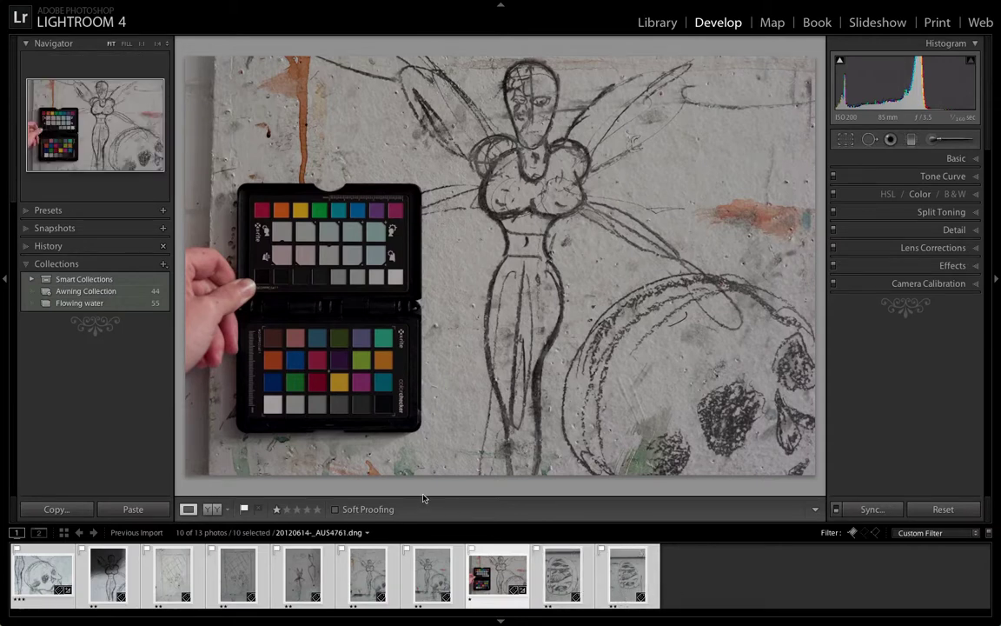
{"action": "left_click", "coordinate": [870, 509]}
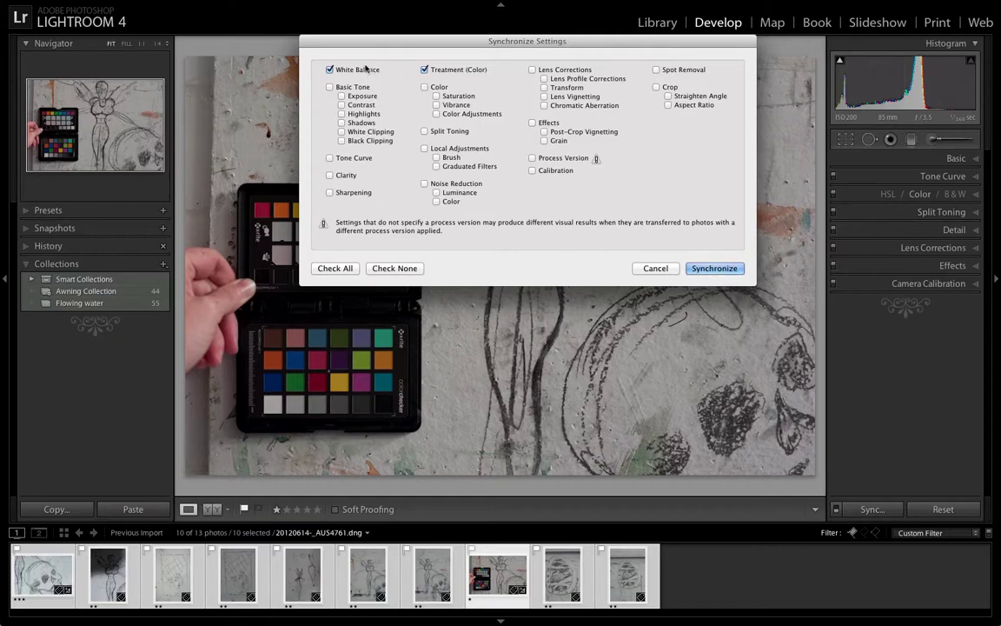
{"action": "left_click", "coordinate": [714, 270]}
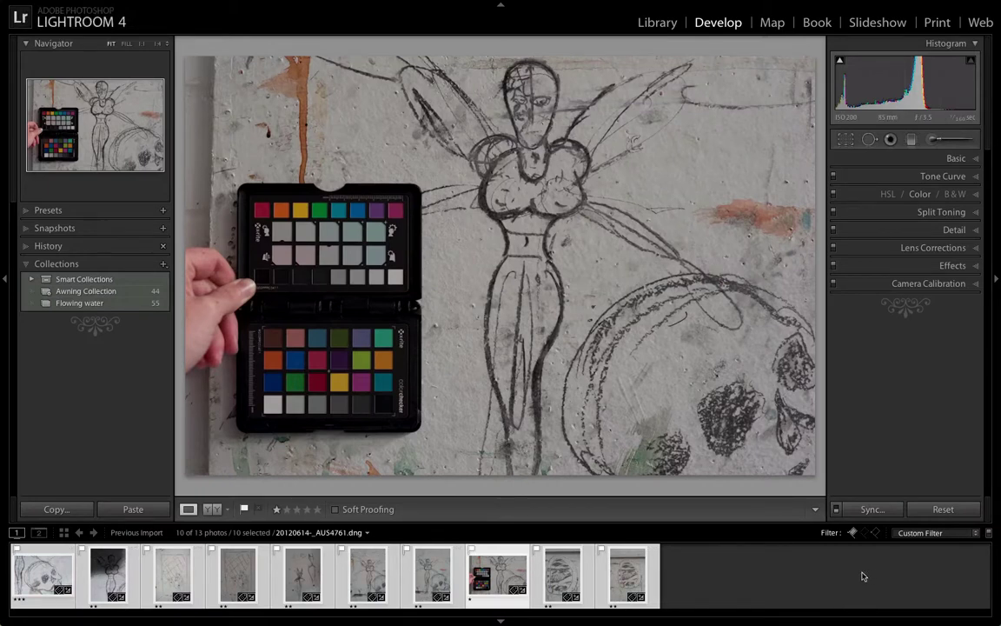
{"action": "left_click", "coordinate": [811, 590]}
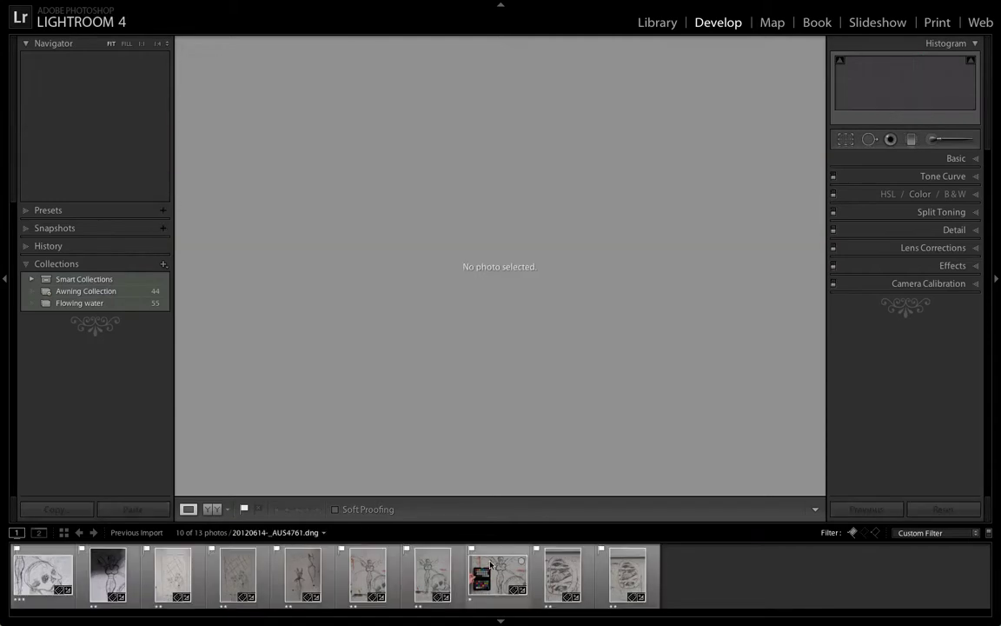
Show Before & After side by side, checking the fifth photo and then the skull drawing
{"action": "left_click", "coordinate": [491, 565]}
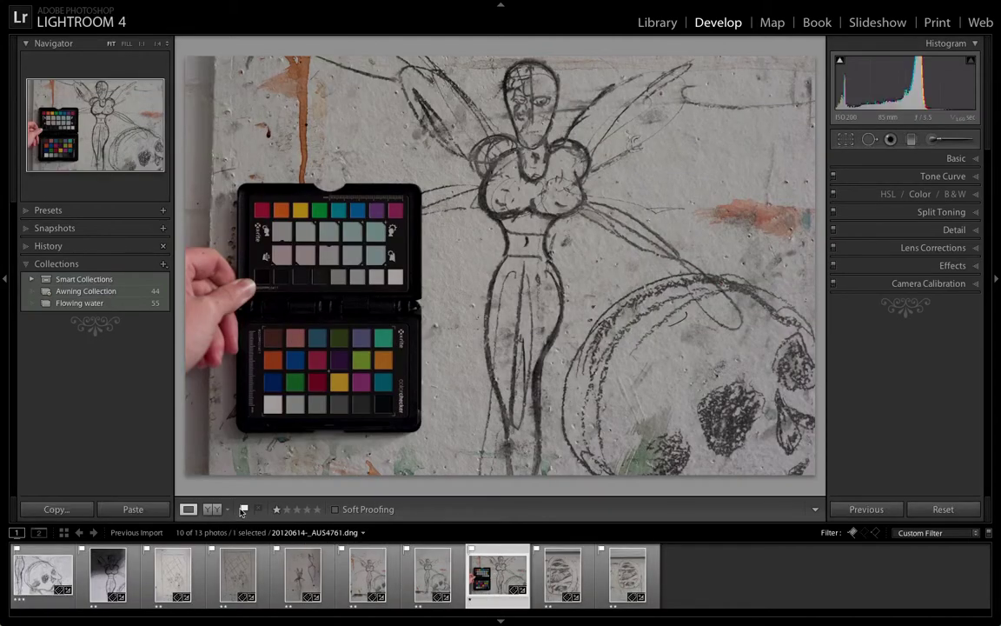
{"action": "left_click", "coordinate": [211, 508]}
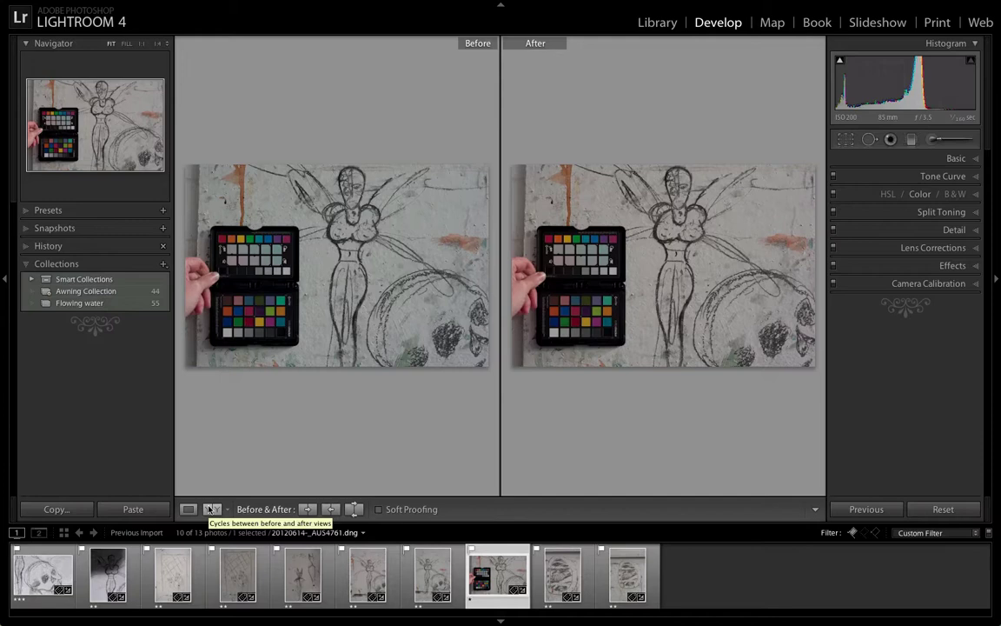
{"action": "left_click", "coordinate": [300, 591]}
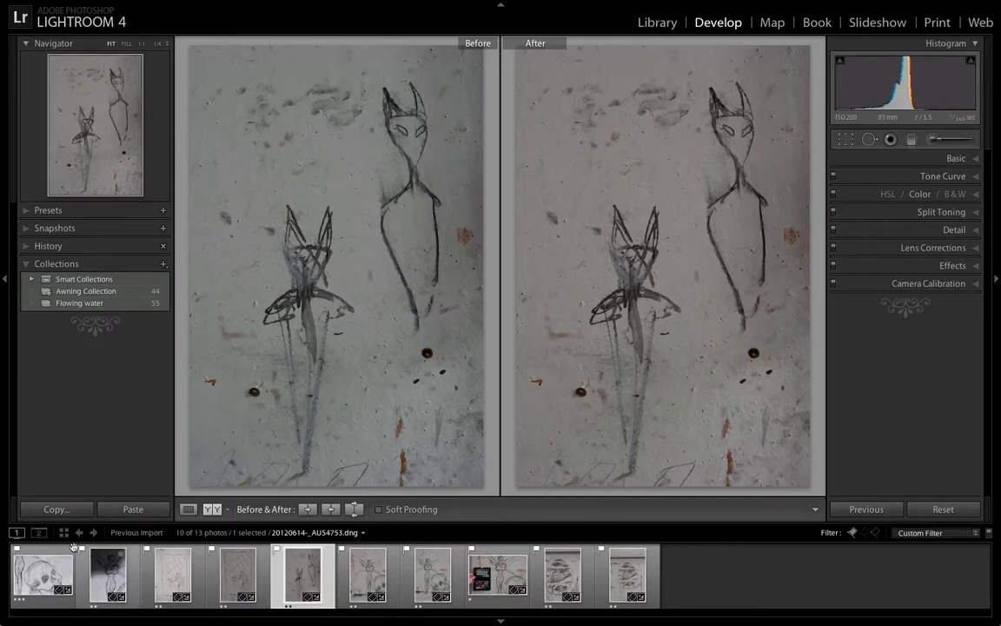
{"action": "left_click", "coordinate": [62, 581]}
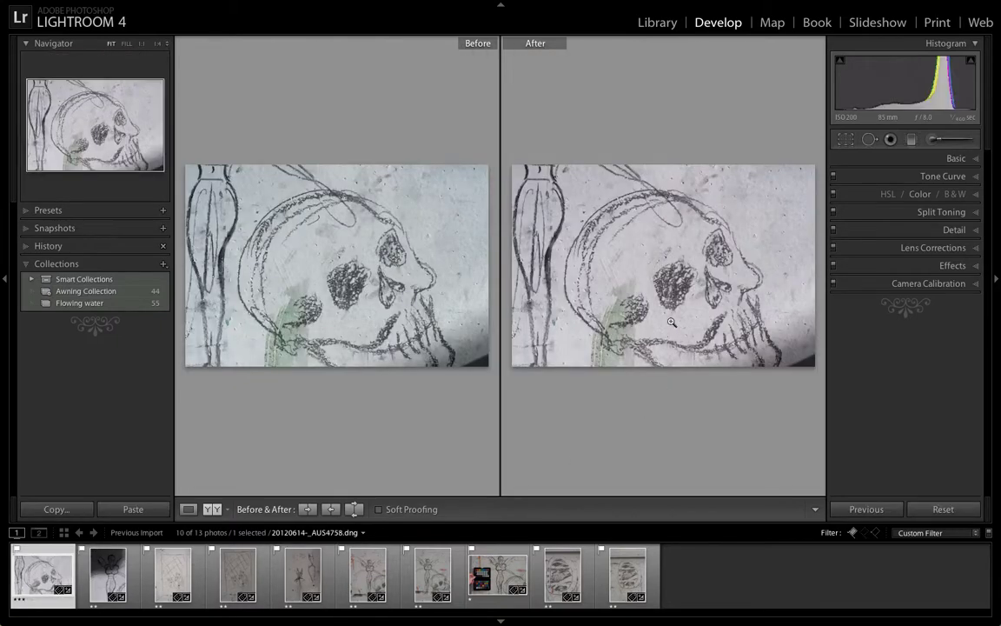
In Basic, set the skull drawing's Exposure −0.05, Contrast +6 and adjust Shadows, then compare before and after
{"action": "left_click", "coordinate": [187, 509]}
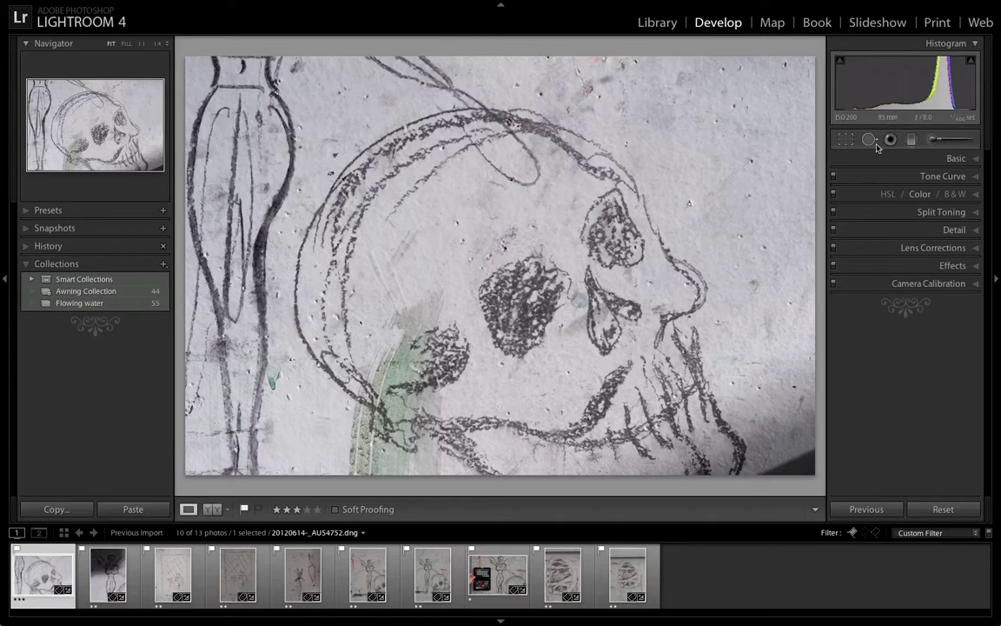
{"action": "left_click", "coordinate": [974, 159]}
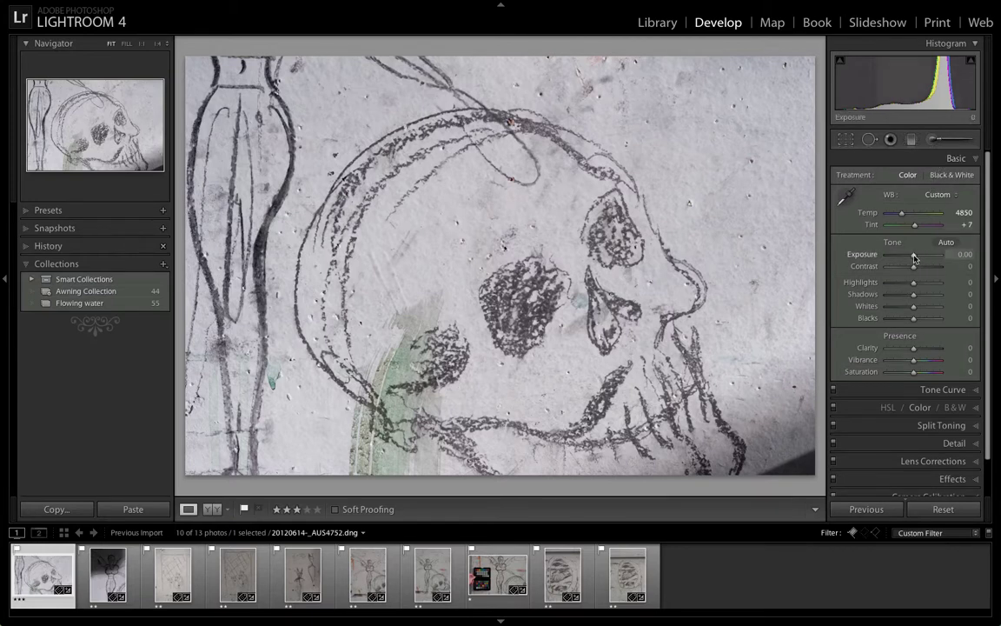
{"action": "left_click_drag", "start_coordinate": [914, 258], "coordinate": [912, 259]}
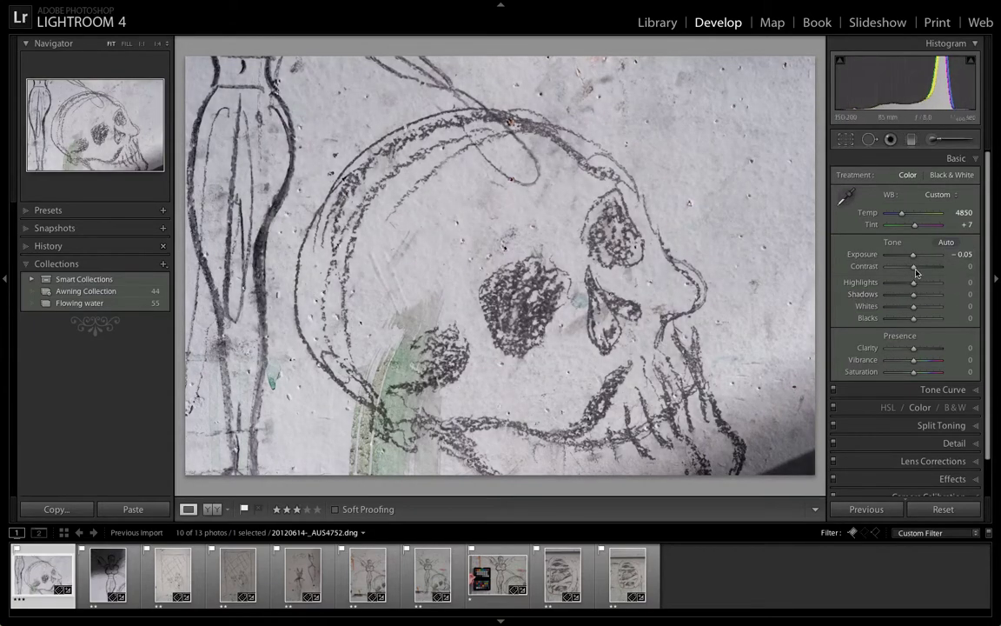
{"action": "left_click_drag", "start_coordinate": [916, 271], "coordinate": [918, 270]}
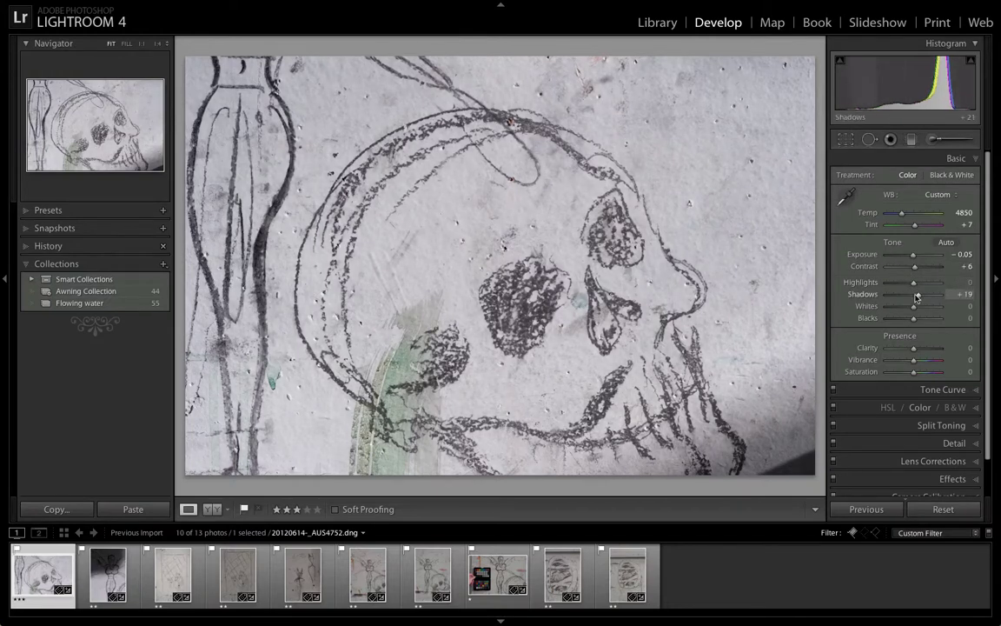
{"action": "left_click_drag", "start_coordinate": [914, 297], "coordinate": [922, 360]}
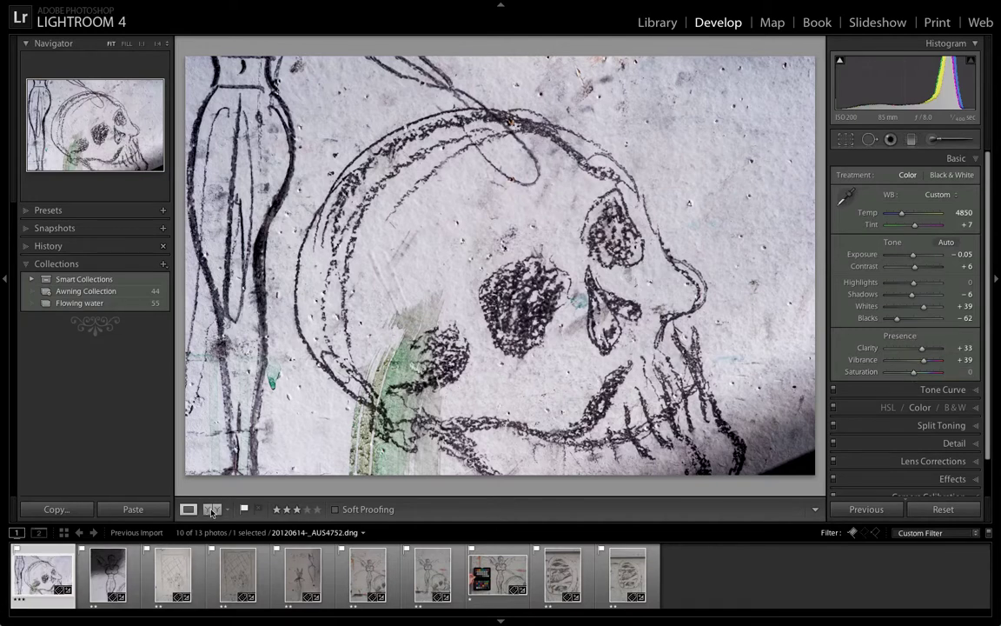
{"action": "left_click", "coordinate": [211, 509]}
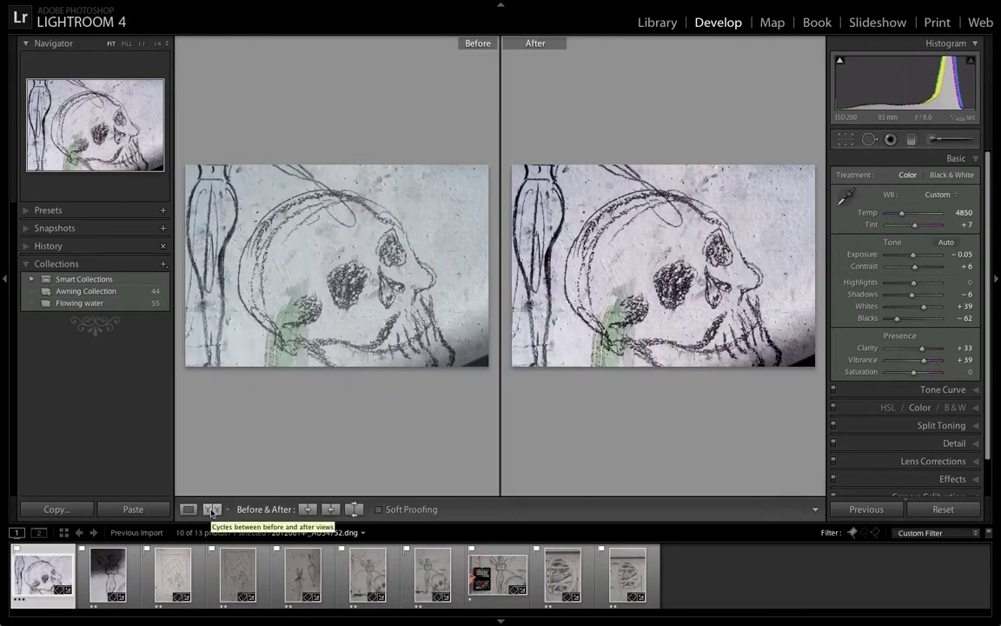
Drag a graduated filter over the fairy drawing's dark top-left, raising its exposure and shadows
{"action": "left_click", "coordinate": [108, 569]}
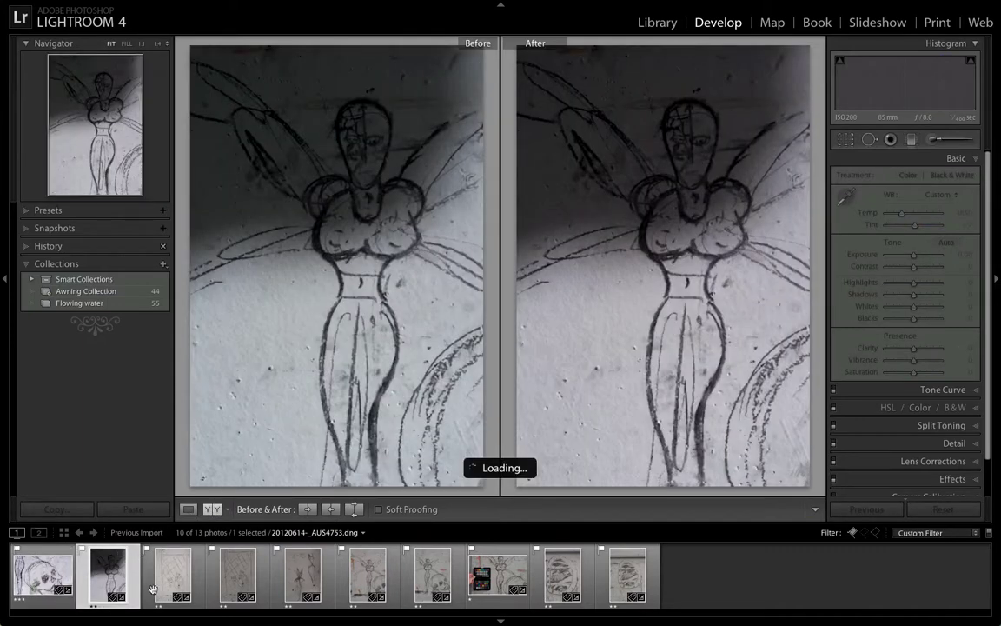
{"action": "left_click", "coordinate": [187, 509]}
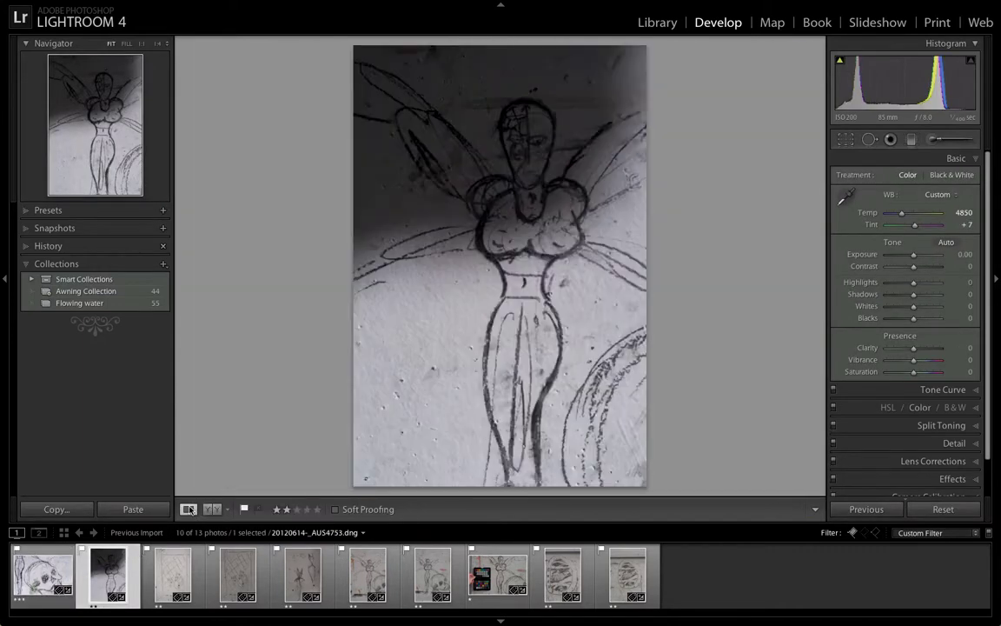
{"action": "left_click", "coordinate": [911, 140]}
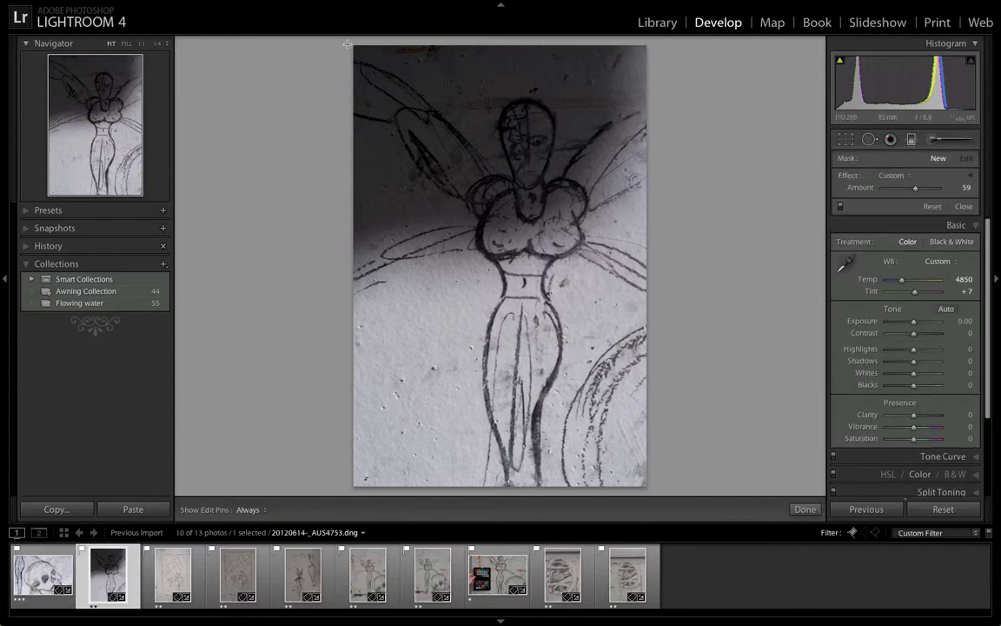
{"action": "left_click_drag", "start_coordinate": [357, 52], "coordinate": [677, 624]}
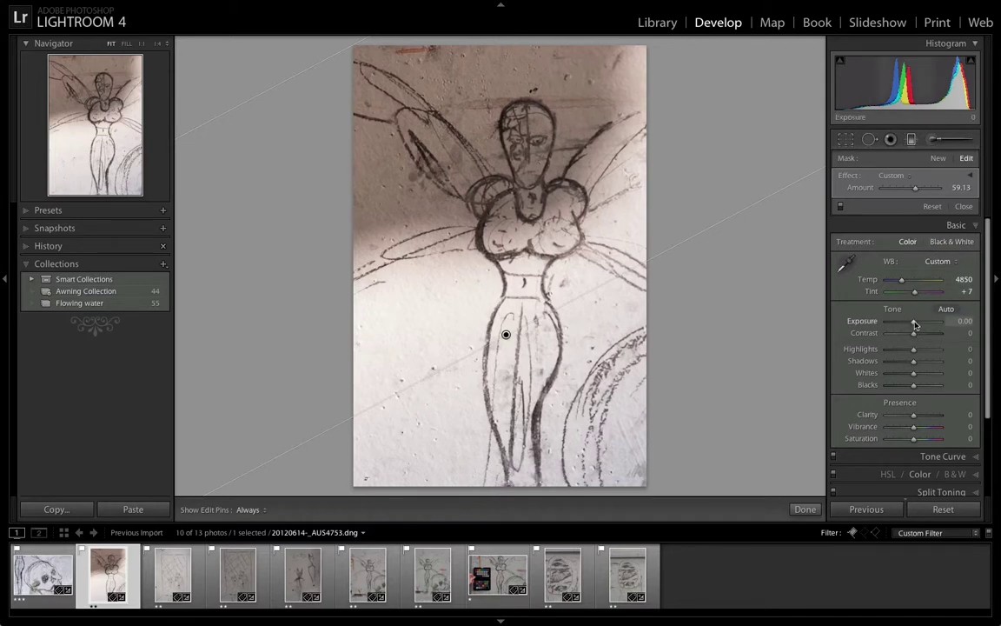
{"action": "left_click_drag", "start_coordinate": [913, 322], "coordinate": [922, 323]}
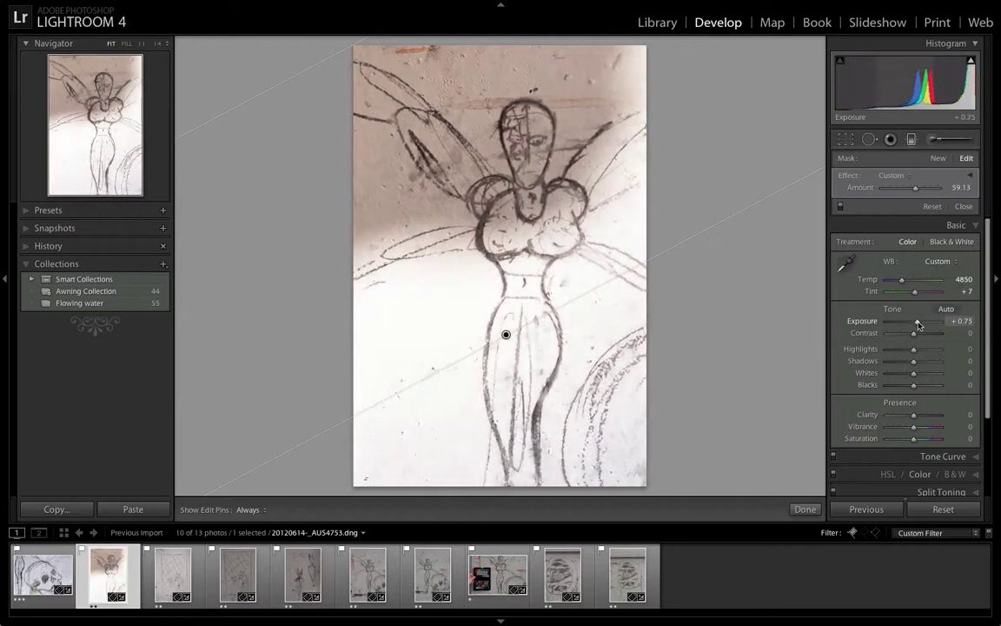
{"action": "left_click_drag", "start_coordinate": [920, 363], "coordinate": [887, 387]}
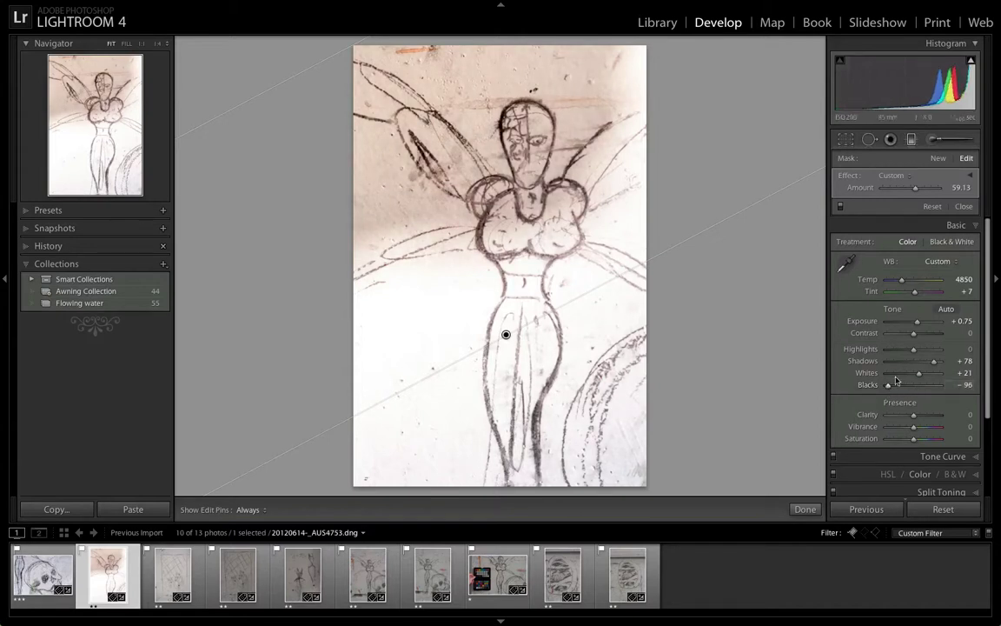
Add Clarity +8 and Vibrance +17 to the fairy drawing, then cycle the Before & After layouts
{"action": "left_click", "coordinate": [911, 139]}
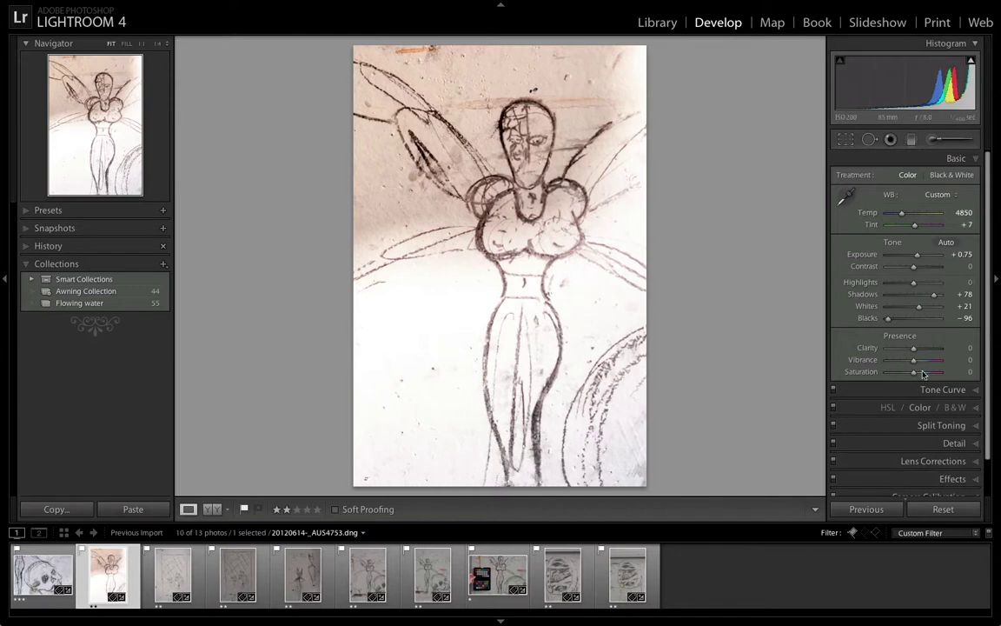
{"action": "mouse_move", "coordinate": [914, 350]}
{"action": "left_mouse_down"}
{"action": "mouse_move", "coordinate": [924, 351]}
{"action": "mouse_move", "coordinate": [915, 351]}
{"action": "mouse_move", "coordinate": [920, 363]}
{"action": "left_mouse_up"}
{"action": "left_click", "coordinate": [213, 508]}
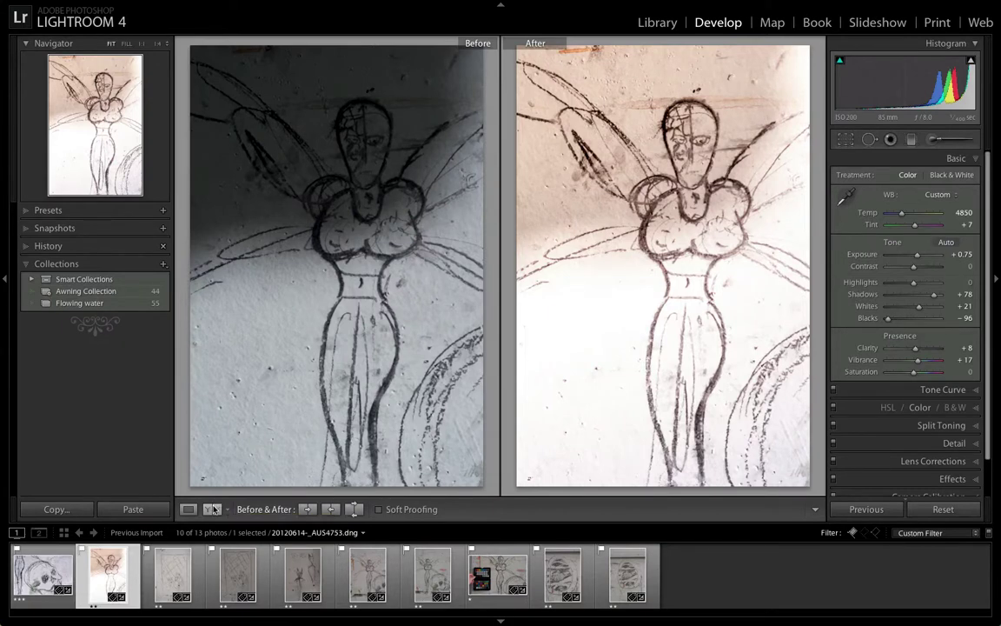
{"action": "left_click", "coordinate": [213, 508]}
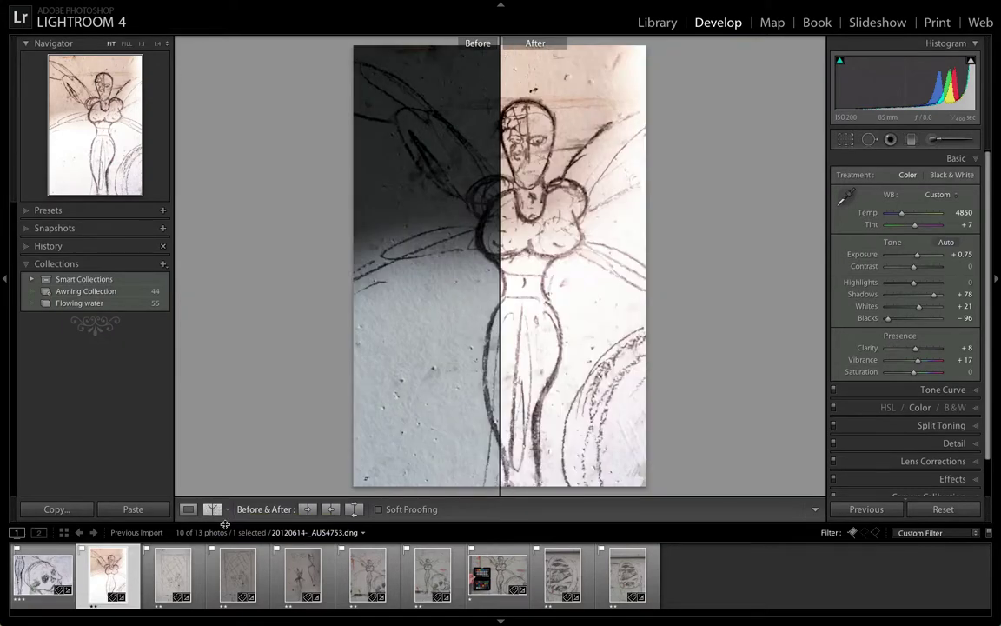
{"action": "left_click", "coordinate": [214, 509]}
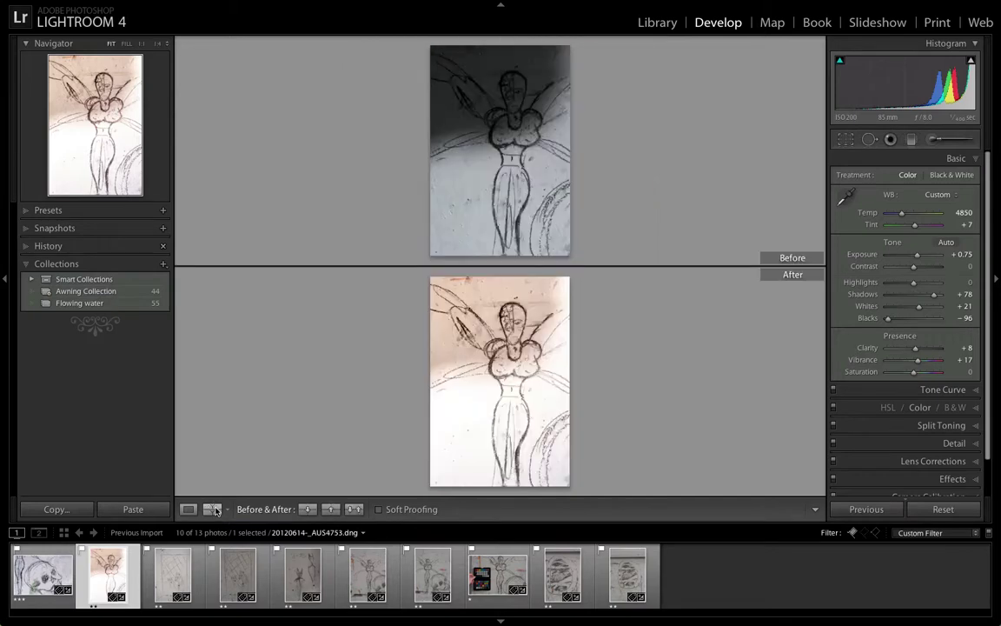
{"action": "left_click", "coordinate": [216, 510]}
{"action": "left_click", "coordinate": [215, 510]}
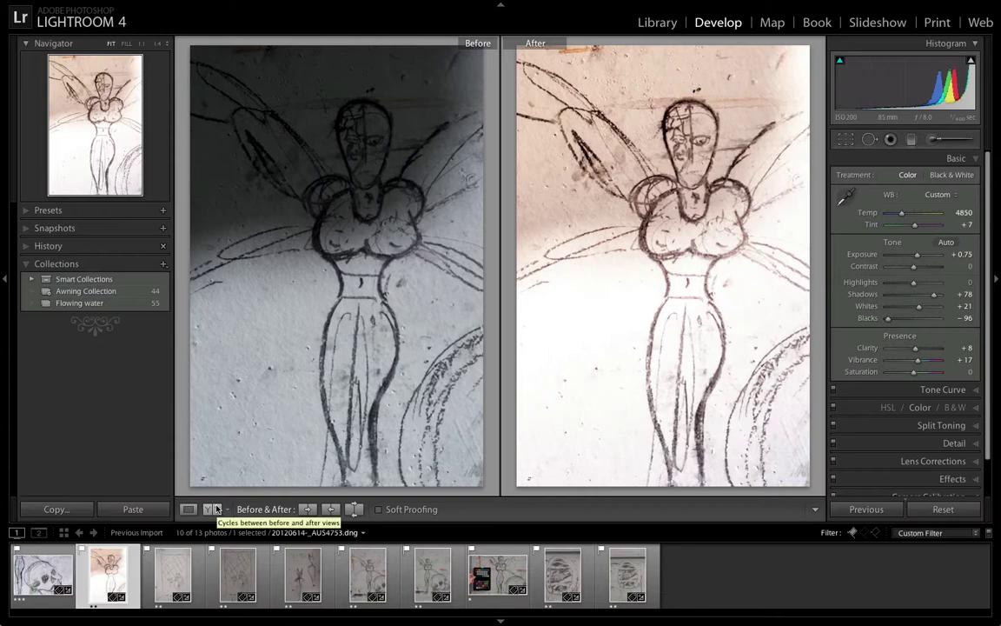
{"action": "left_click", "coordinate": [188, 509]}
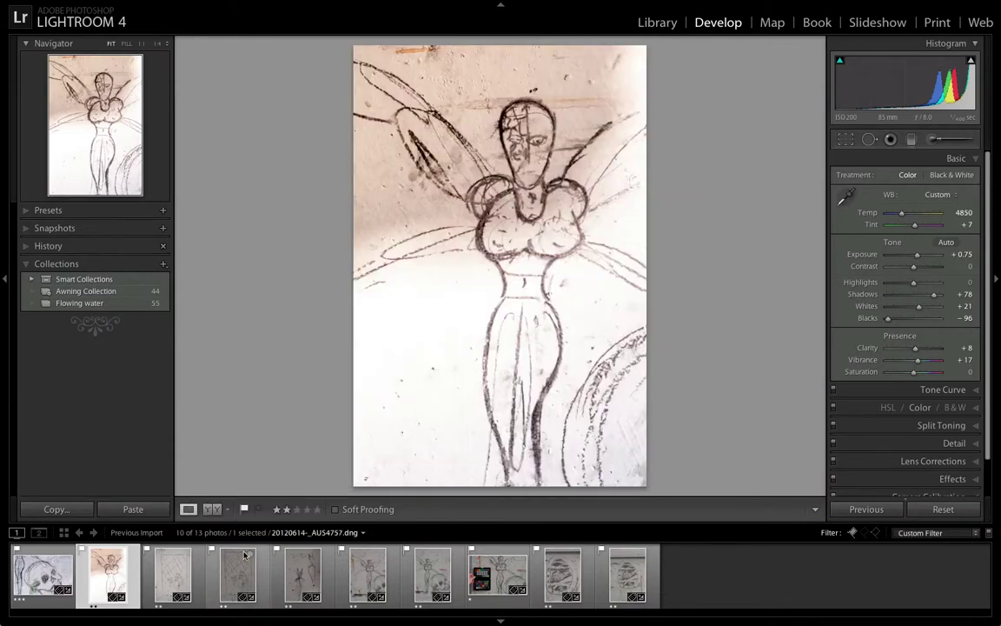
Tone the crosshatched dog drawing: exposure +0.15, whites +57, blacks -73, clarity +46, vibrance +33
{"action": "left_click", "coordinate": [180, 571]}
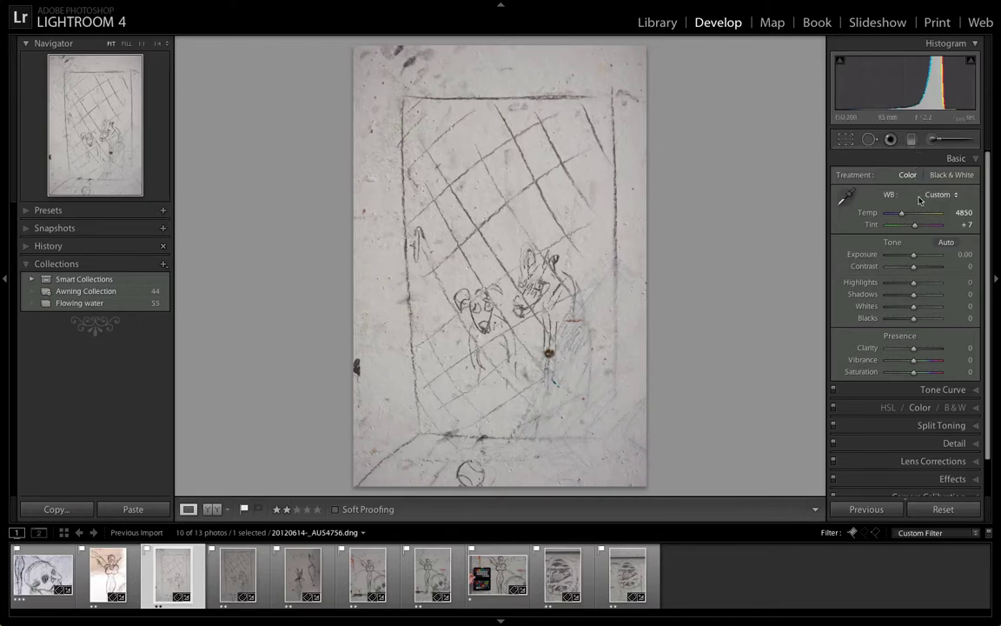
{"action": "left_click_drag", "start_coordinate": [913, 253], "coordinate": [913, 258]}
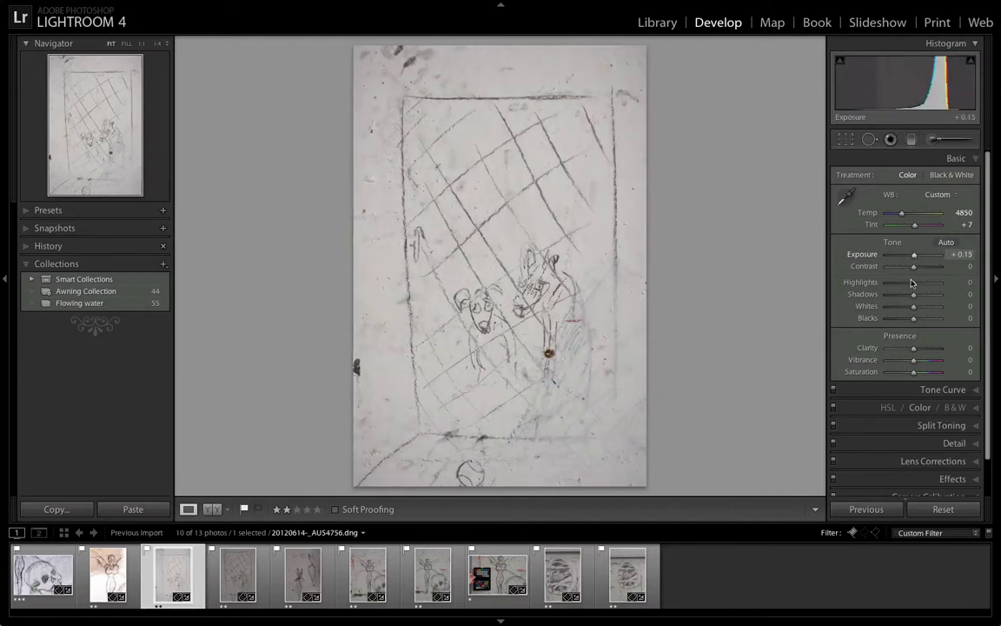
{"action": "left_click_drag", "start_coordinate": [913, 309], "coordinate": [929, 311]}
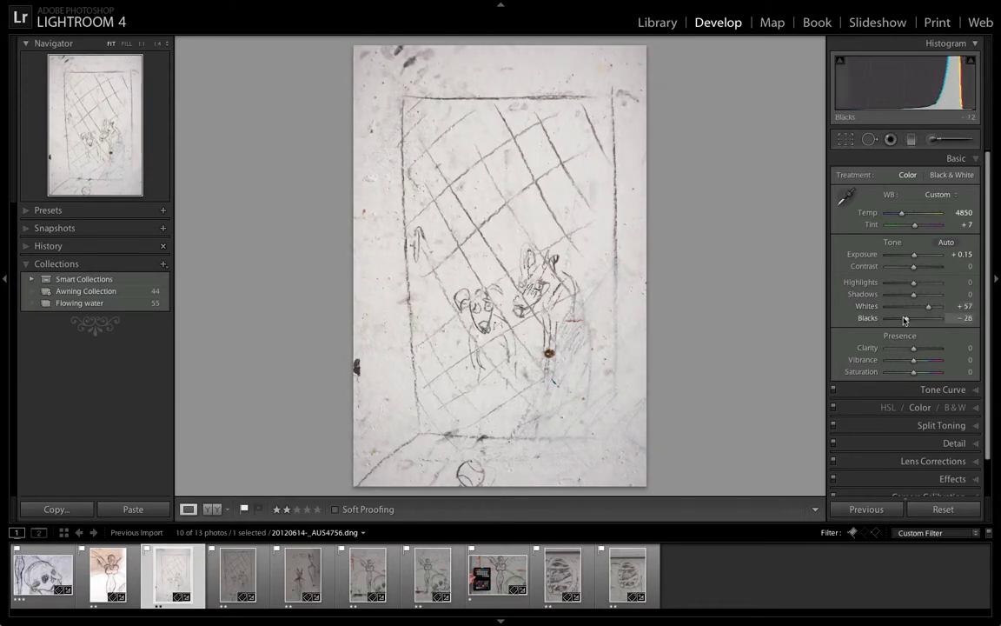
{"action": "left_click_drag", "start_coordinate": [913, 318], "coordinate": [921, 365]}
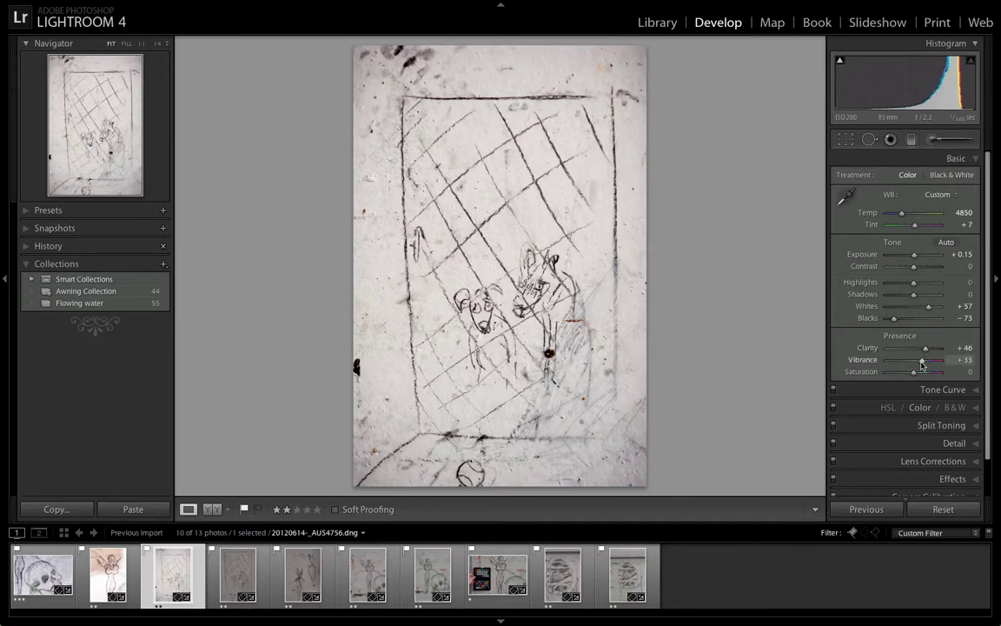
Compare the dog drawing before and after, then go to the next grid drawing
{"action": "left_click", "coordinate": [209, 511]}
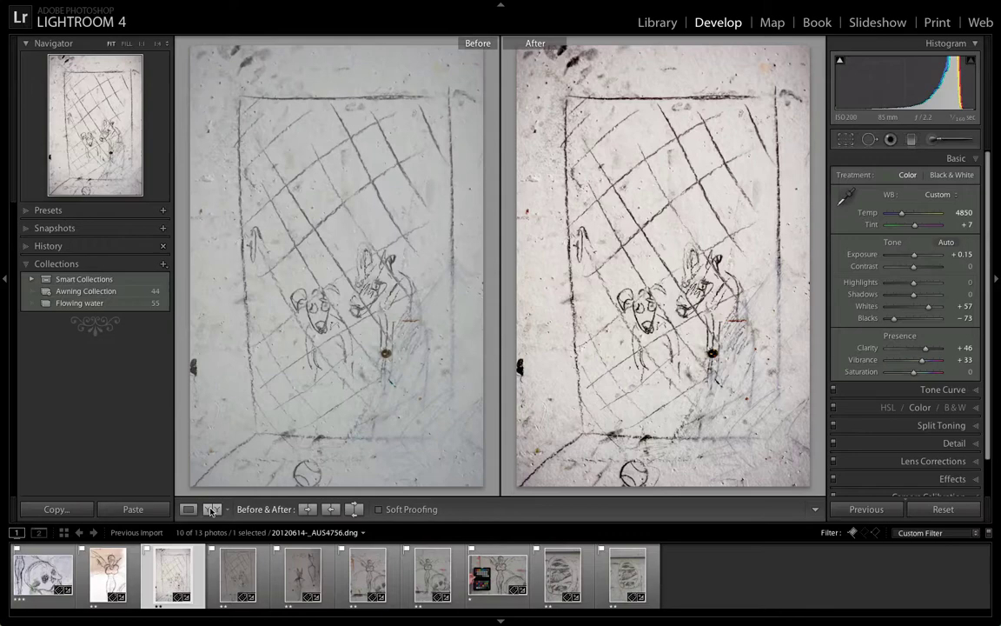
{"action": "key", "text": "y"}
{"action": "left_click", "coordinate": [239, 591]}
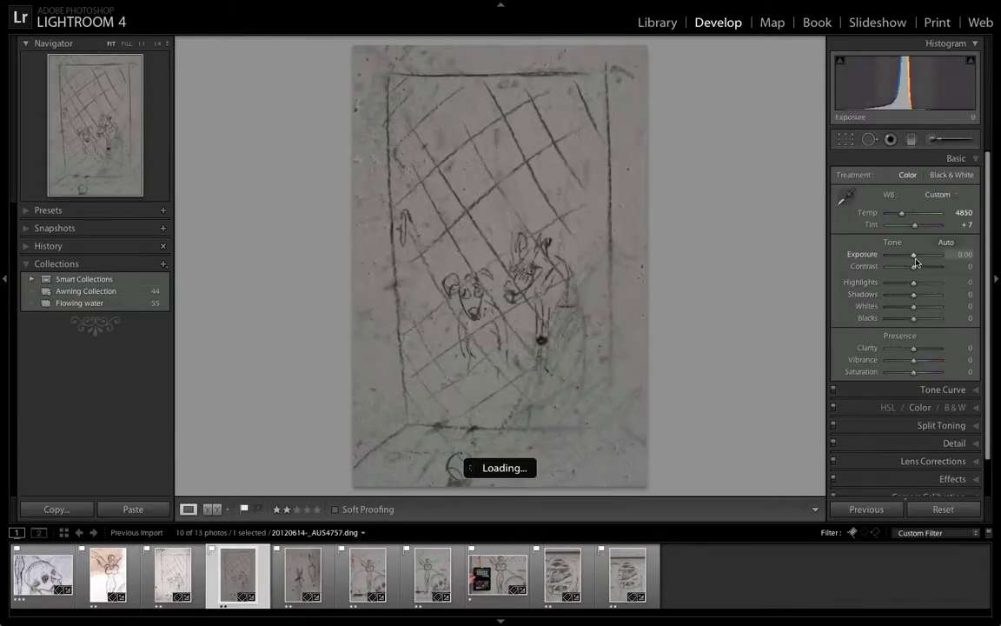
Set _AU54757 to Exposure +0.50, Shadows -10, Whites +60, Blacks -46, Clarity +33, Vibrance +30, then open _AU54758
{"action": "left_click", "coordinate": [916, 260]}
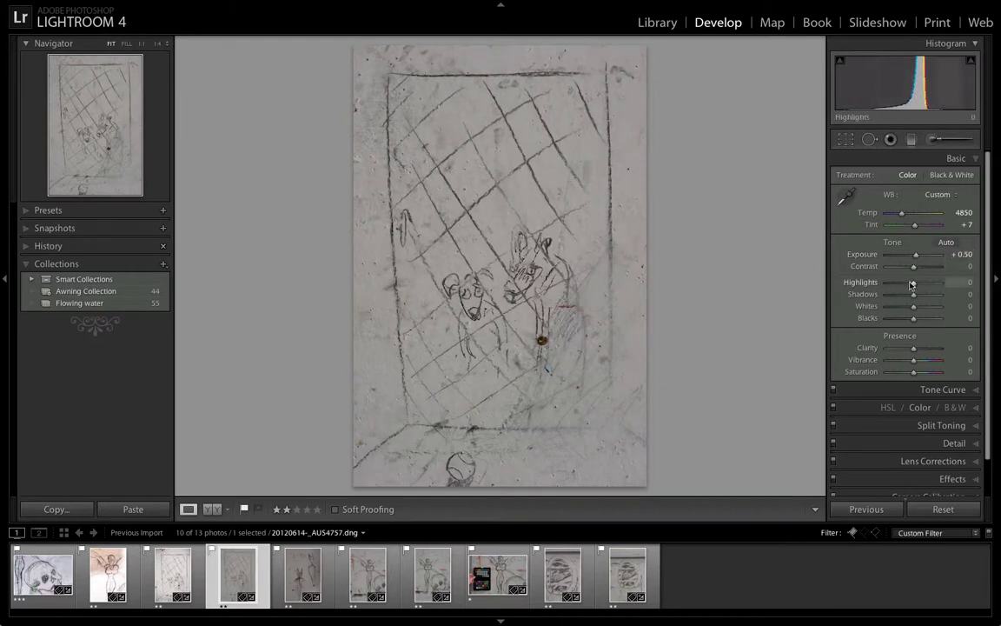
{"action": "left_click_drag", "start_coordinate": [913, 298], "coordinate": [937, 309]}
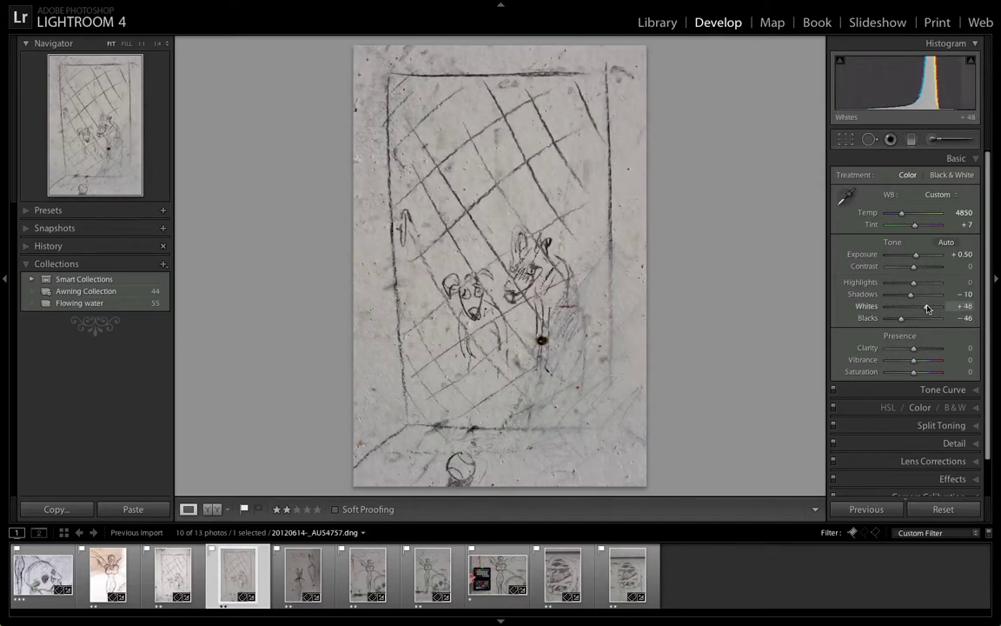
{"action": "left_click_drag", "start_coordinate": [915, 348], "coordinate": [921, 364]}
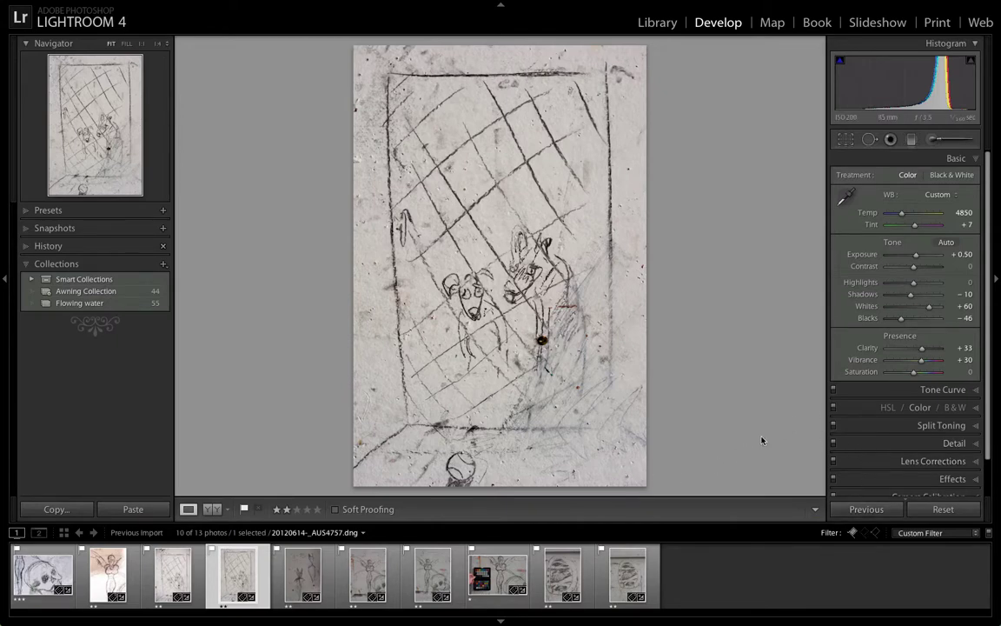
{"action": "left_click", "coordinate": [305, 583]}
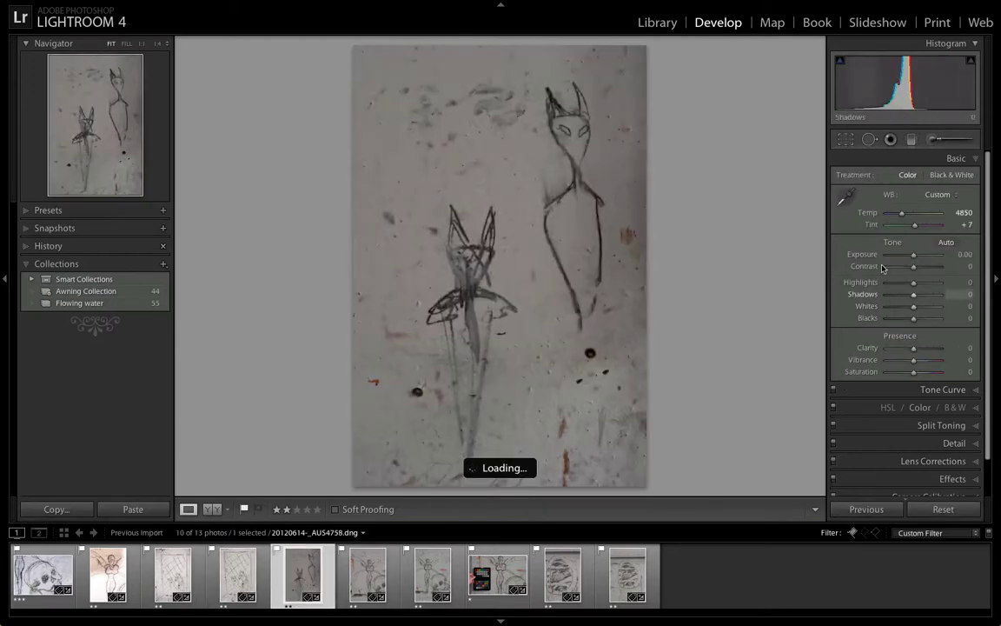
Give the cat-figure drawing Exposure +0.85, Clarity +42, Vibrance +37, then open the fairy drawing
{"action": "left_click_drag", "start_coordinate": [913, 258], "coordinate": [923, 366]}
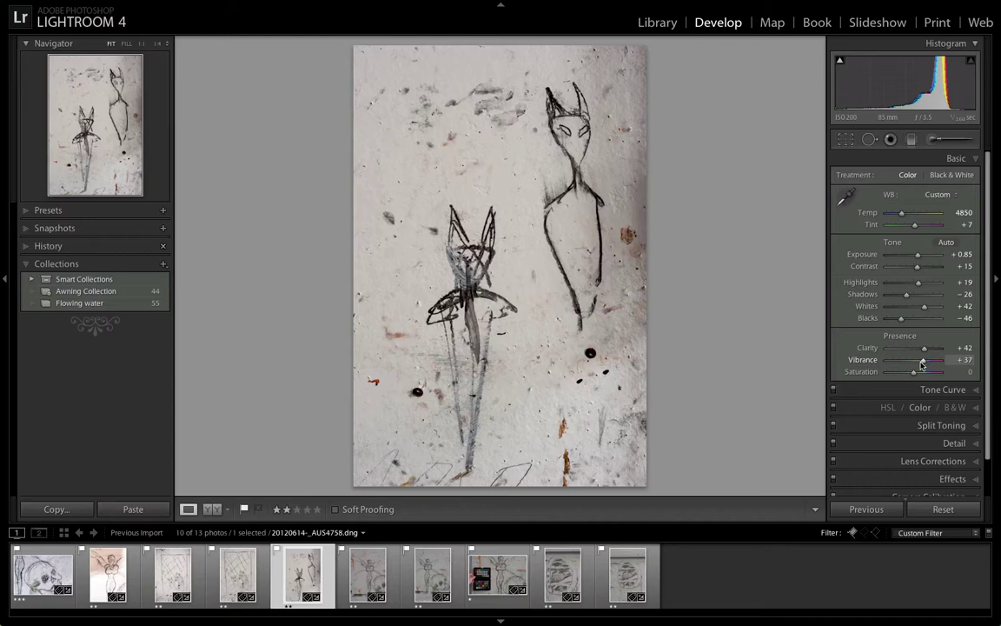
{"action": "left_click", "coordinate": [370, 572]}
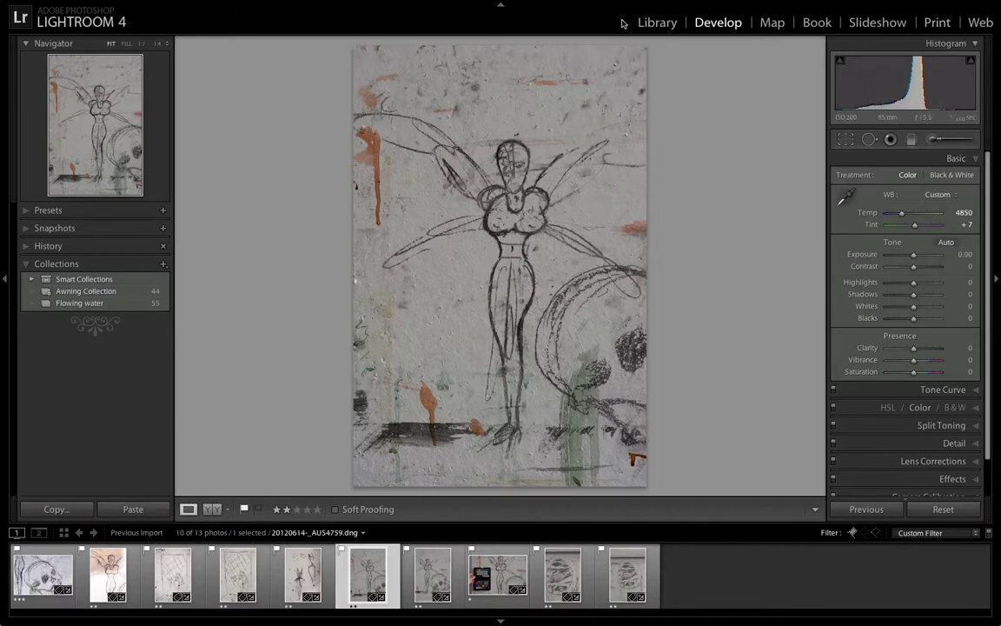
Return to the Library grid and select the three-star skull drawing
{"action": "left_click", "coordinate": [648, 22]}
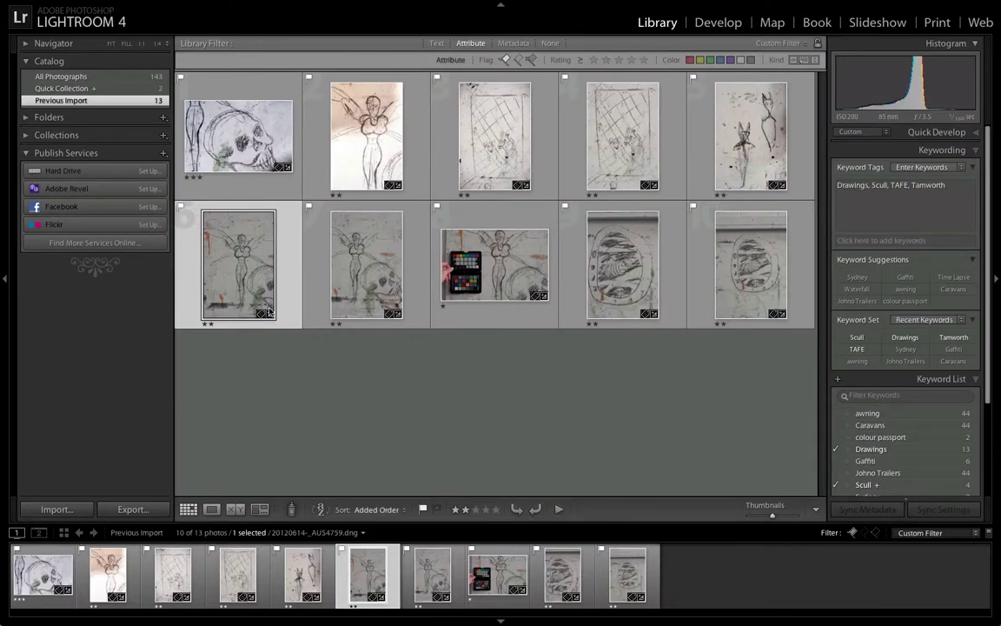
{"action": "left_click", "coordinate": [237, 137]}
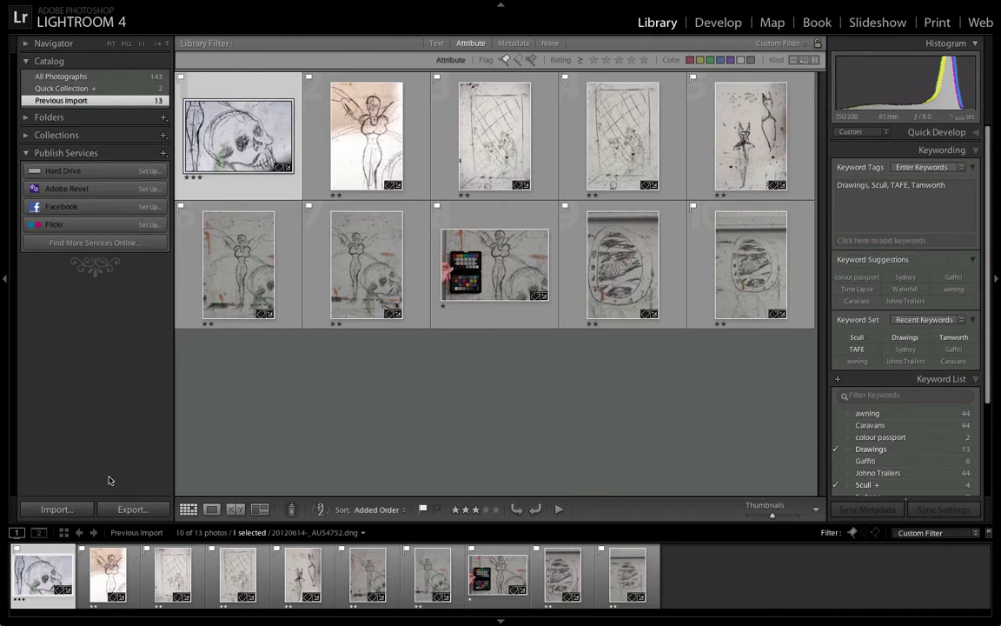
Export the skull drawing as a JPEG with the Camera Club preset, using a unique file name
{"action": "left_click", "coordinate": [133, 509]}
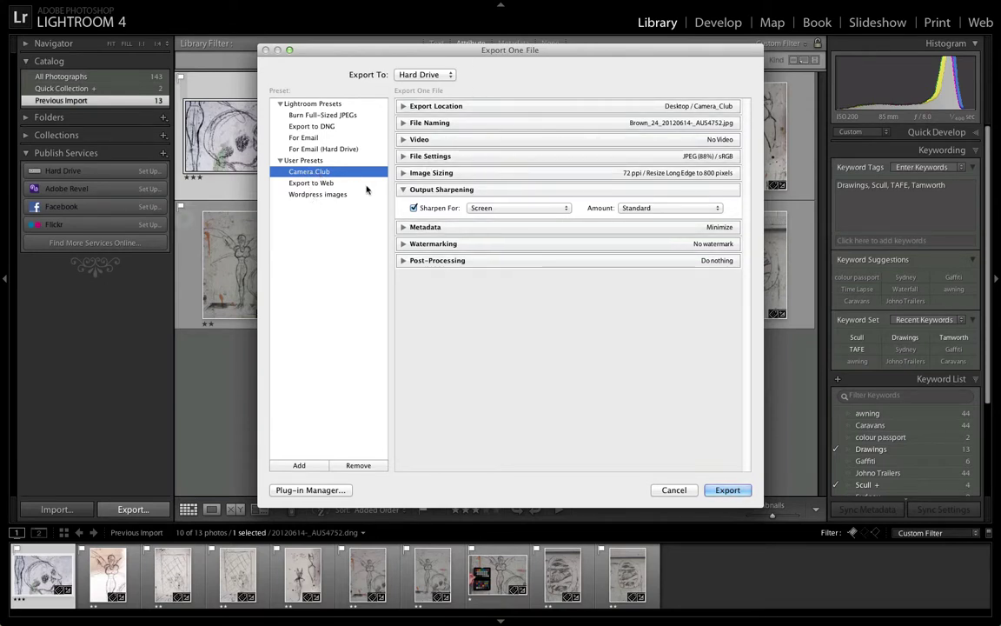
{"action": "left_click", "coordinate": [728, 491]}
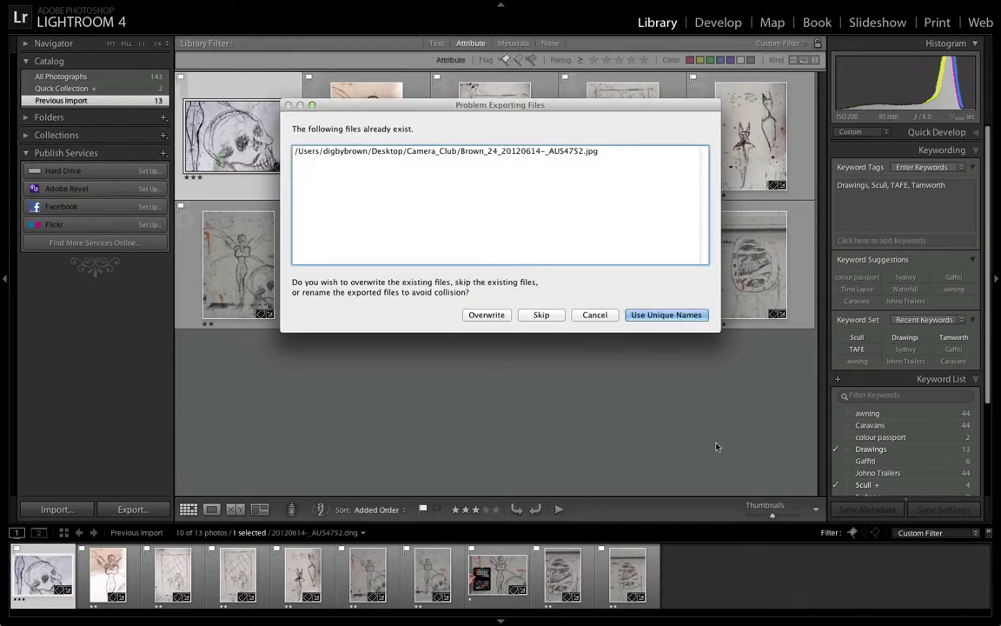
{"action": "left_click", "coordinate": [659, 315]}
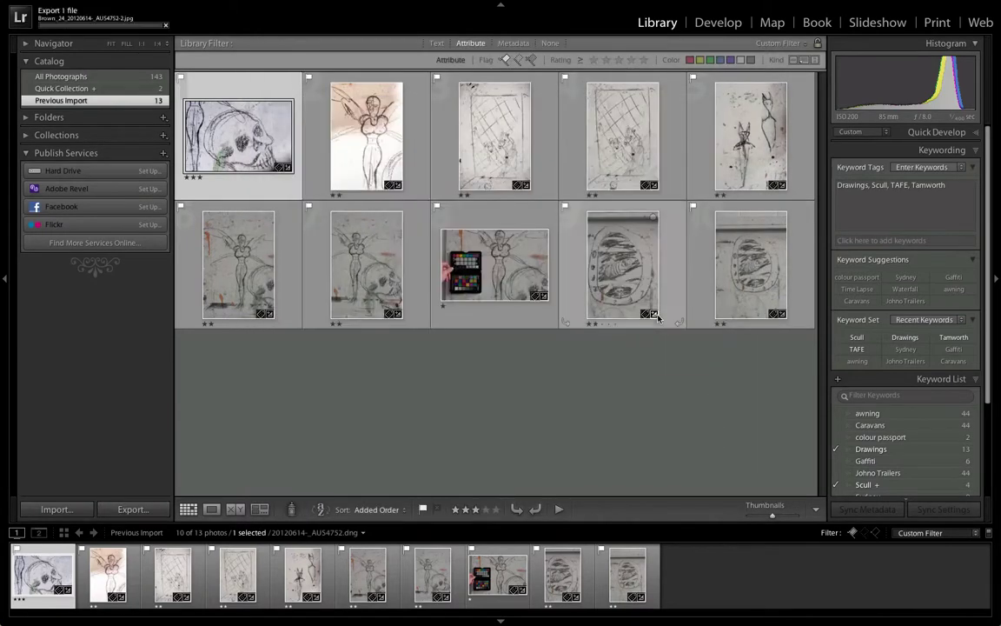